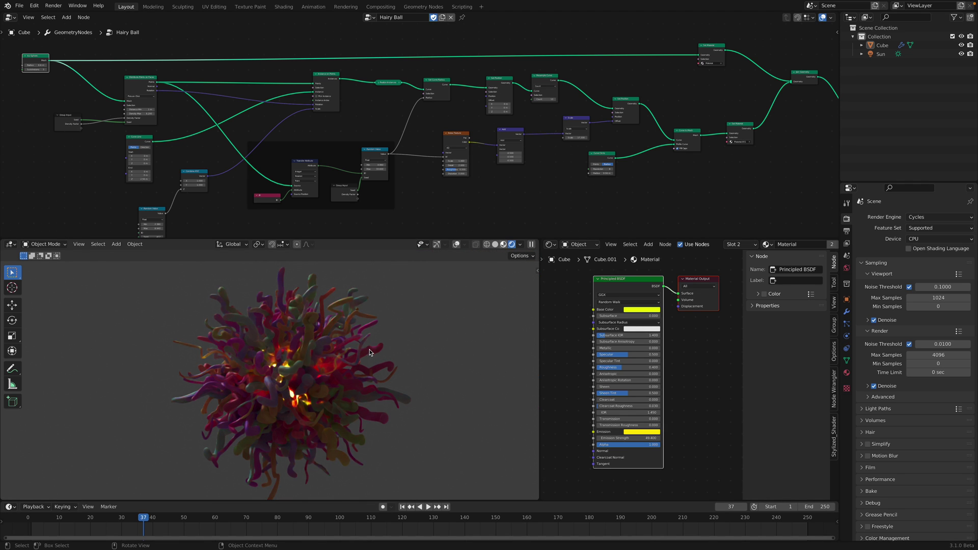
# - Switch the 3D viewport to material preview shading and enlarge the geometry node editor
pyautogui.press('z')
pyautogui.moveTo(373, 357); pyautogui.dragTo(418, 341, button='middle')
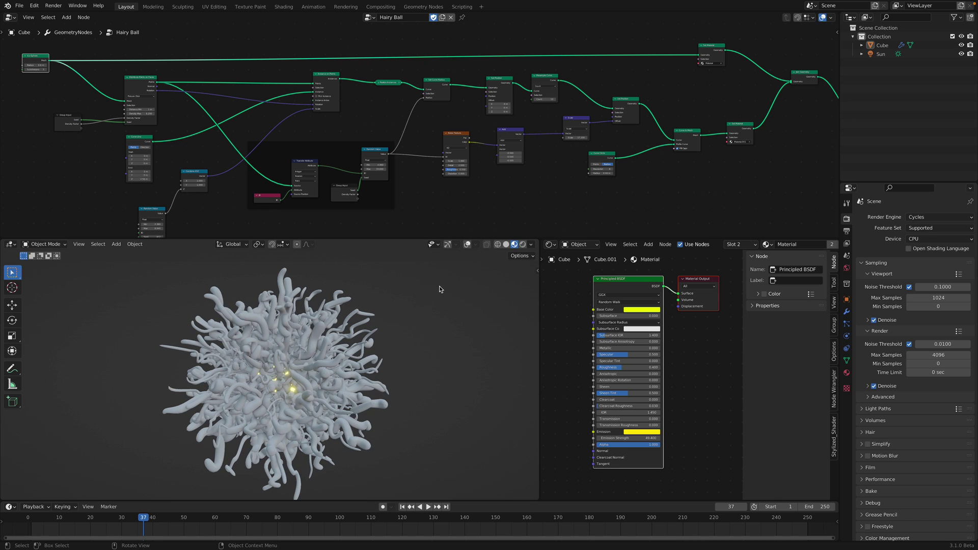
pyautogui.moveTo(471, 296); pyautogui.dragTo(376, 316, button='middle')
pyautogui.scroll(1, 376, 316)
pyautogui.moveTo(347, 168); pyautogui.dragTo(356, 170, button='middle')
pyautogui.moveTo(480, 238); pyautogui.dragTo(480, 294)
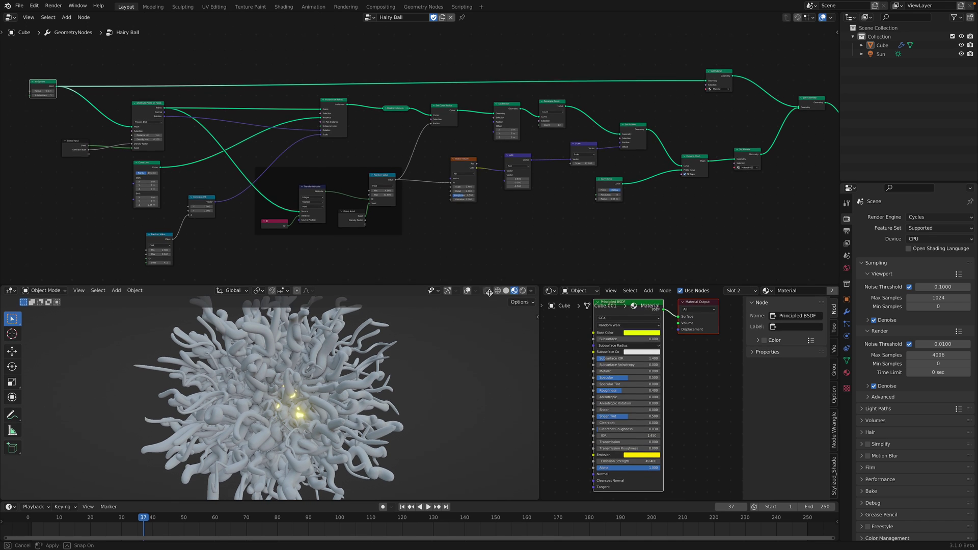
# - Examine the Ico Sphere, Distribute Points on Faces and Group Input nodes at the start of the Hairy Ball node tree
pyautogui.scroll(5, 231, 107)
pyautogui.moveTo(199, 83); pyautogui.dragTo(200, 75)
pyautogui.scroll(3, 375, 128)
pyautogui.moveTo(375, 128); pyautogui.dragTo(278, 102, button='middle')
pyautogui.moveTo(277, 100); pyautogui.dragTo(266, 89)
pyautogui.moveTo(250, 102); pyautogui.dragTo(254, 111, button='middle')
pyautogui.moveTo(144, 185); pyautogui.dragTo(158, 179)
pyautogui.moveTo(228, 173); pyautogui.dragTo(178, 148, button='middle')
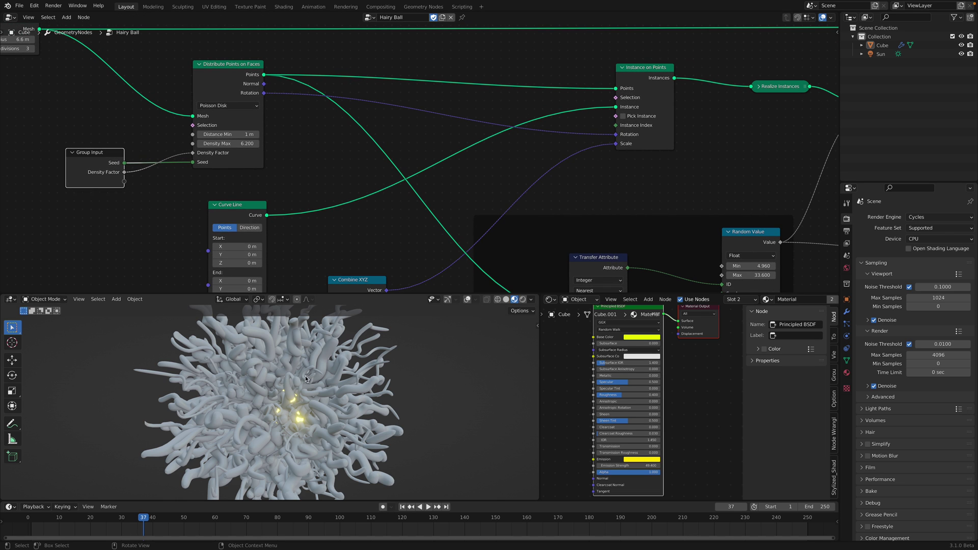
# - Turn on the overlays and gizmos in the 3D viewport
pyautogui.click(467, 300)
pyautogui.click(447, 299)
pyautogui.moveTo(392, 369); pyautogui.dragTo(413, 375, button='middle')
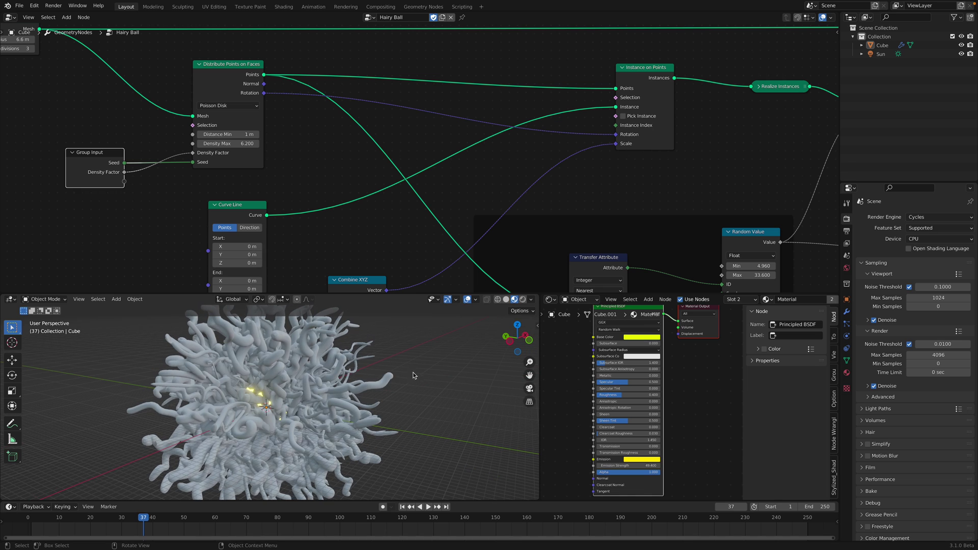
# - Select the hairy ball object, set the Seed of its Geometry Nodes modifier to 646 and remove its Subdivision modifier
pyautogui.click(312, 397)
pyautogui.keyDown('shift'); pyautogui.moveTo(312, 397); pyautogui.dragTo(286, 395, button='middle'); pyautogui.keyUp('shift')
pyautogui.moveTo(231, 120); pyautogui.dragTo(228, 120)
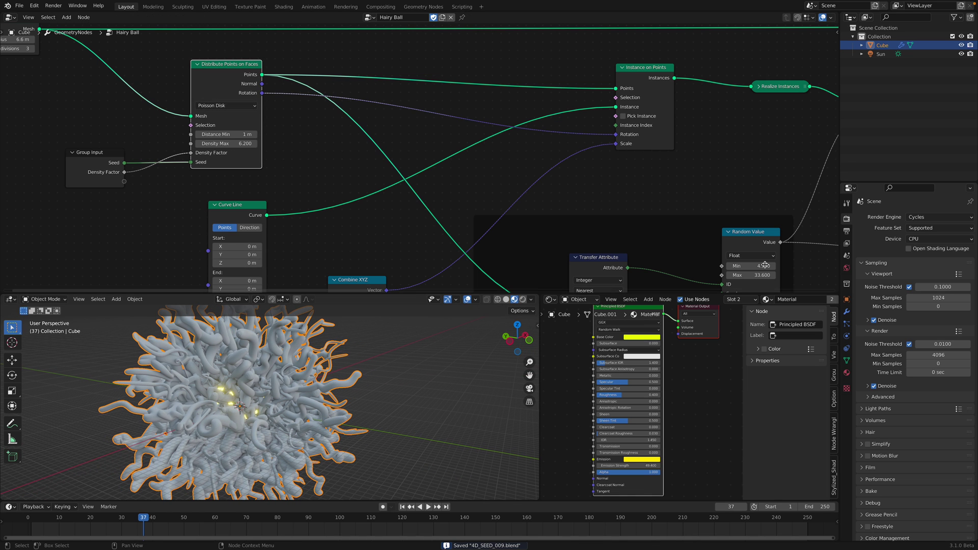
pyautogui.click(846, 311)
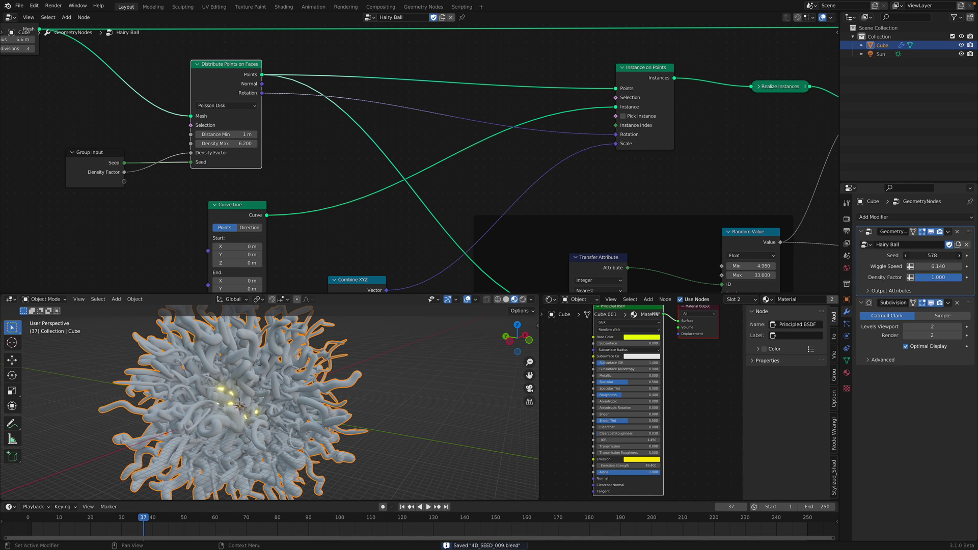
pyautogui.moveTo(921, 256); pyautogui.dragTo(930, 256)
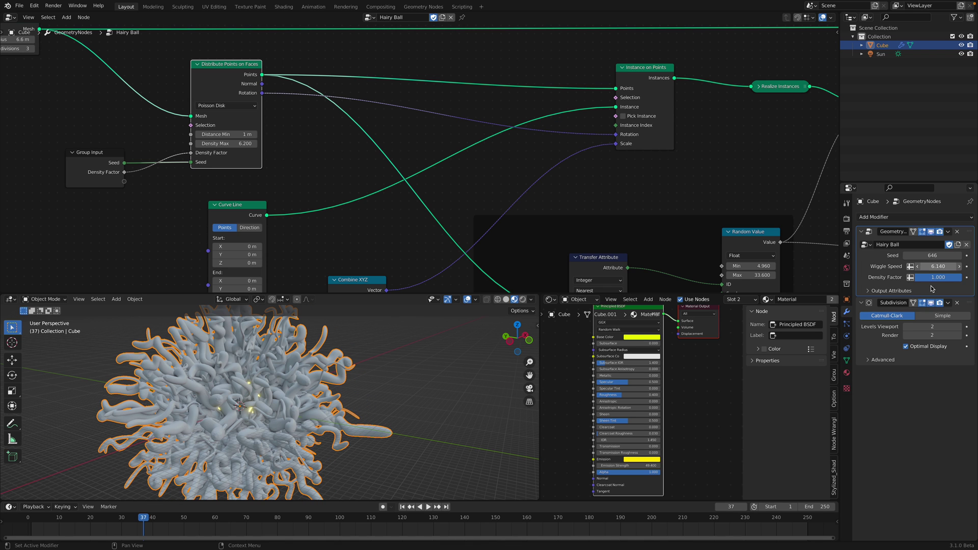
pyautogui.click(956, 303)
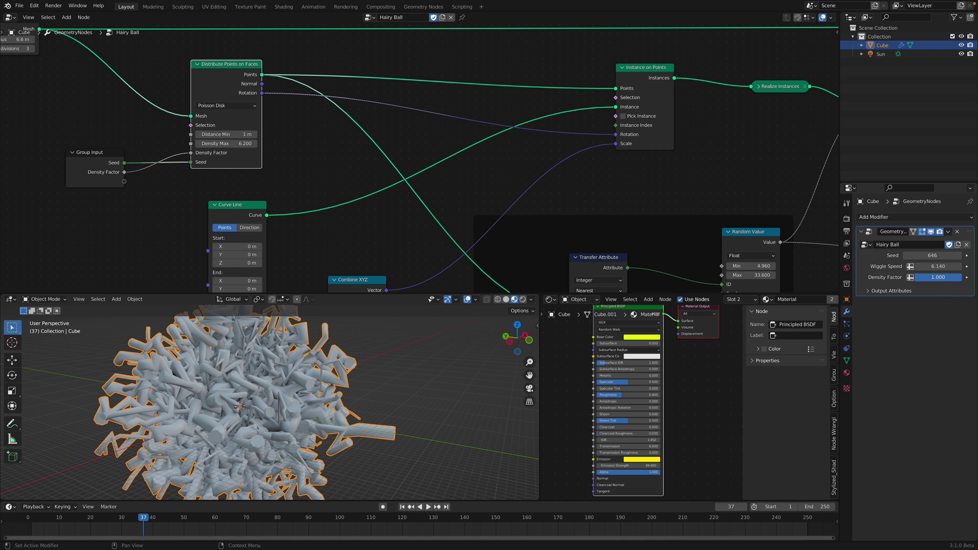
# - Try a Density Factor of 0.826 on the Hairy Ball modifier, and set it back to 1.000
pyautogui.moveTo(957, 277); pyautogui.dragTo(952, 277)
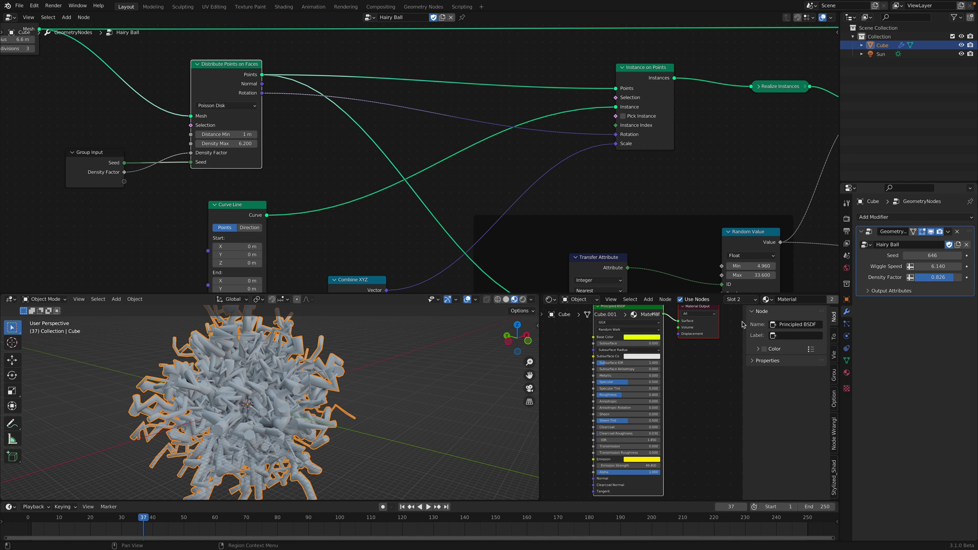
pyautogui.moveTo(315, 402); pyautogui.dragTo(266, 391, button='middle')
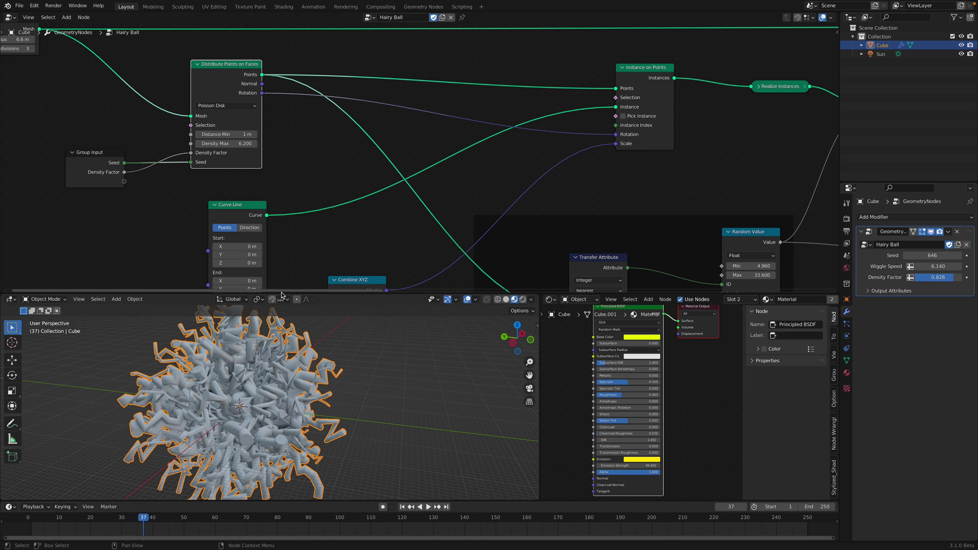
pyautogui.moveTo(264, 184); pyautogui.dragTo(270, 190, button='middle')
pyautogui.moveTo(253, 93); pyautogui.dragTo(249, 92)
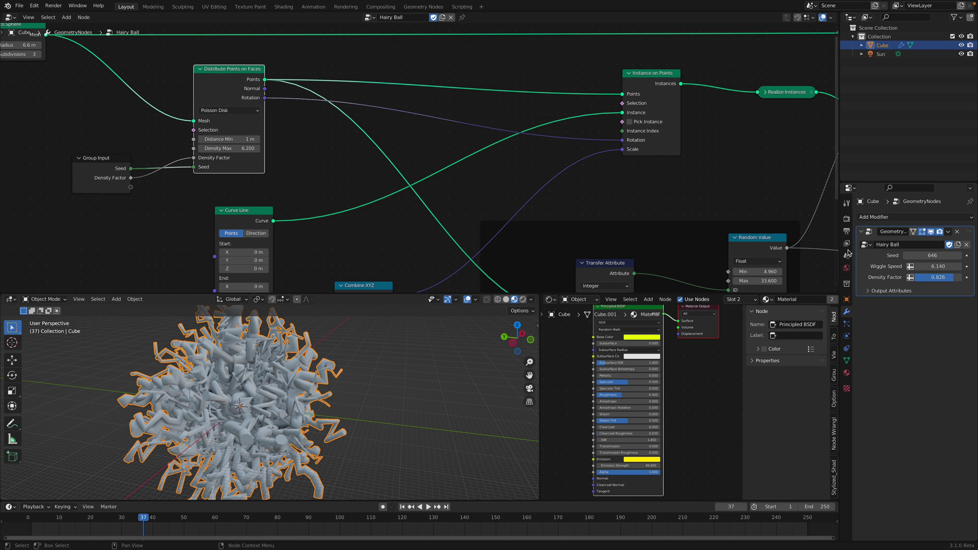
pyautogui.moveTo(930, 276)
pyautogui.mouseDown()
pyautogui.moveTo(911, 277)
pyautogui.moveTo(940, 276)
pyautogui.mouseUp()
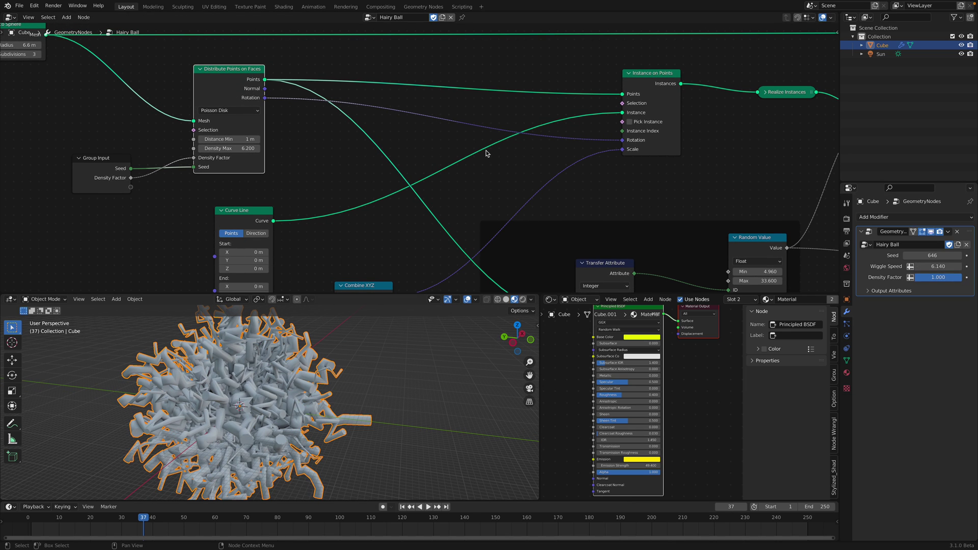
# - Examine the node chain from Instance on Points through Set Curve Radius and Resample Curve to the Noise Texture, Add and Scale nodes
pyautogui.moveTo(486, 153); pyautogui.dragTo(375, 131, button='middle')
pyautogui.scroll(-1, 360, 149)
pyautogui.moveTo(324, 357); pyautogui.dragTo(320, 363, button='middle')
pyautogui.moveTo(365, 190); pyautogui.dragTo(292, 169, button='middle')
pyautogui.moveTo(404, 168); pyautogui.dragTo(347, 158, button='middle')
pyautogui.moveTo(487, 165); pyautogui.dragTo(406, 168, button='middle')
pyautogui.moveTo(523, 160); pyautogui.dragTo(500, 170, button='middle')
pyautogui.moveTo(500, 171); pyautogui.dragTo(480, 183)
pyautogui.moveTo(593, 167); pyautogui.dragTo(580, 173)
pyautogui.moveTo(587, 163); pyautogui.dragTo(528, 156, button='middle')
pyautogui.moveTo(653, 138); pyautogui.dragTo(624, 147)
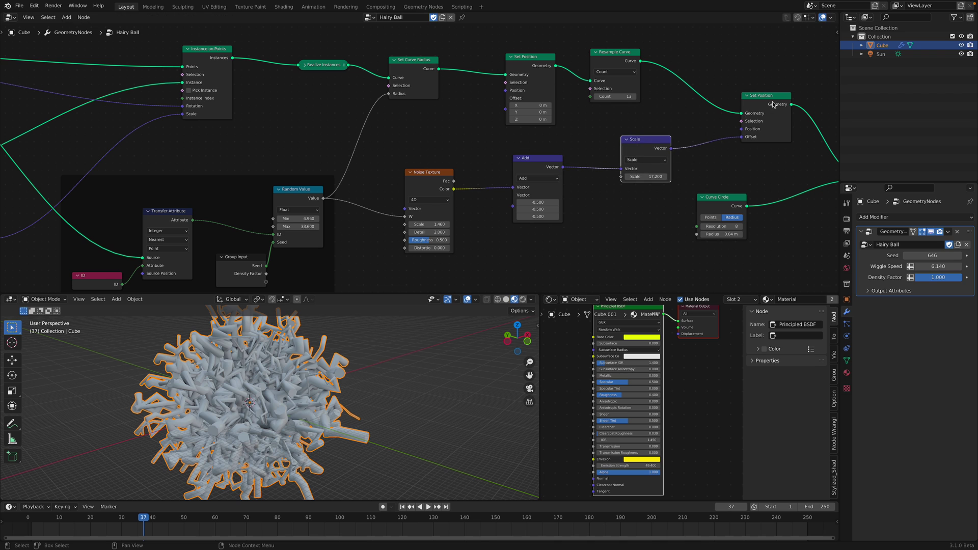
# - Move the Set Position node after Resample Curve closer to the Scale node and mute it
pyautogui.moveTo(773, 104); pyautogui.dragTo(751, 90)
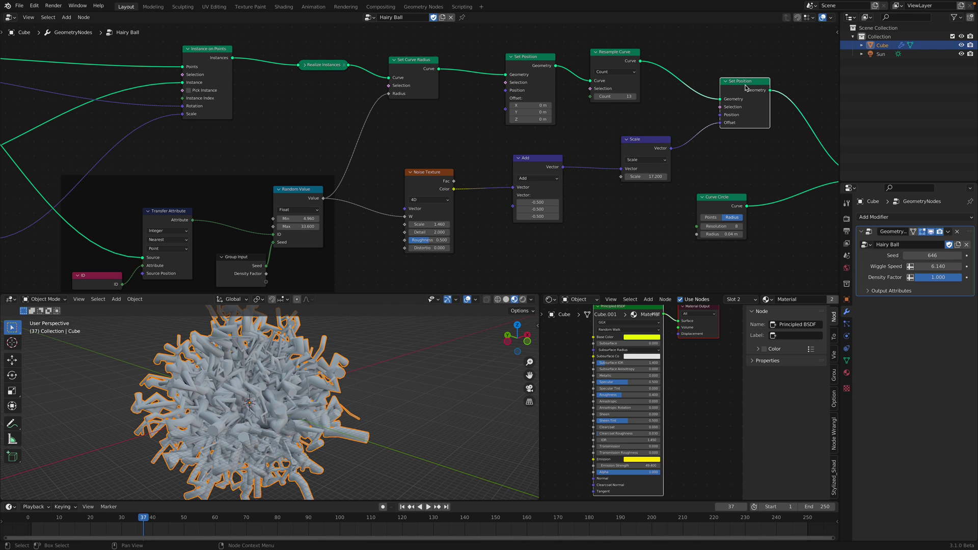
pyautogui.press('m')
pyautogui.moveTo(418, 178); pyautogui.dragTo(531, 148, button='middle')
pyautogui.moveTo(378, 380); pyautogui.dragTo(332, 400, button='middle')
pyautogui.moveTo(299, 229); pyautogui.dragTo(341, 175, button='middle')
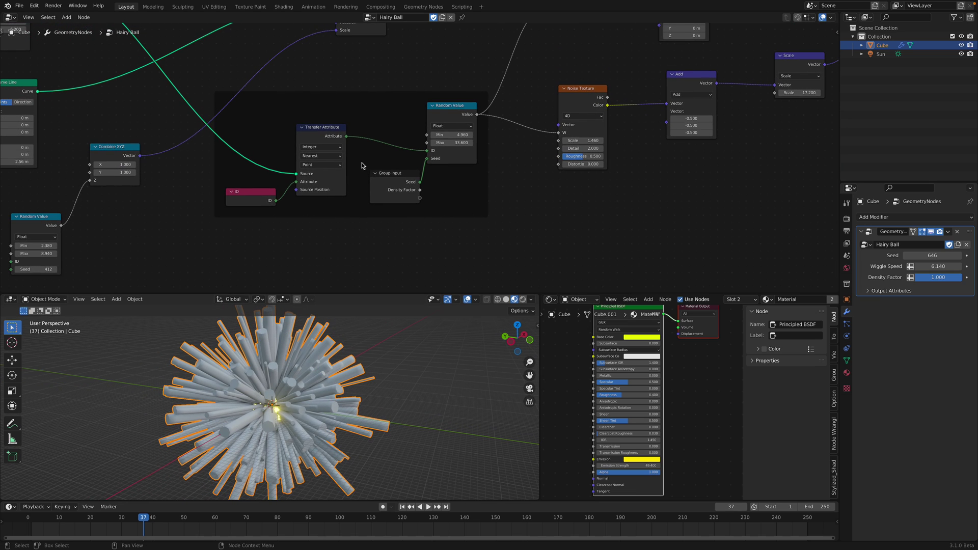
pyautogui.moveTo(331, 369); pyautogui.dragTo(323, 363, button='middle')
# - Move the Curve Line node nearer to Distribute Points on Faces and set its End Z to 3 m
pyautogui.moveTo(148, 152); pyautogui.dragTo(337, 179, button='middle')
pyautogui.moveTo(263, 94); pyautogui.dragTo(319, 187, button='middle')
pyautogui.moveTo(250, 93); pyautogui.dragTo(238, 91)
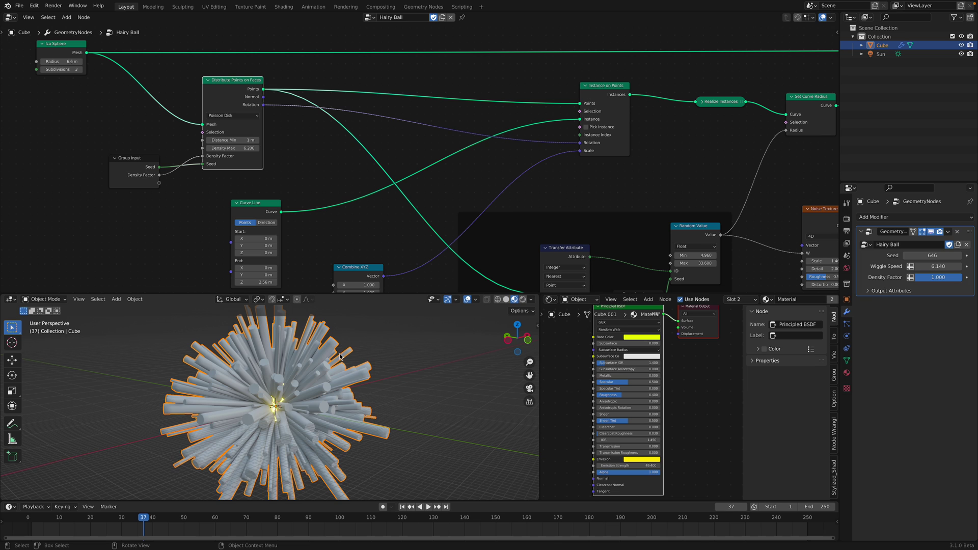
pyautogui.moveTo(340, 356); pyautogui.dragTo(339, 359, button='middle')
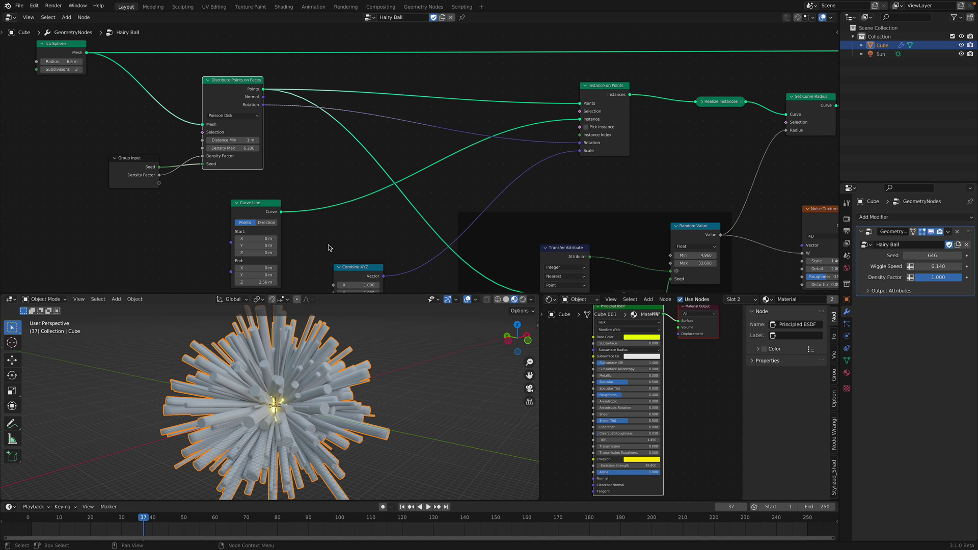
pyautogui.moveTo(328, 248); pyautogui.dragTo(321, 225, button='middle')
pyautogui.moveTo(246, 185); pyautogui.dragTo(289, 131)
pyautogui.moveTo(291, 204); pyautogui.dragTo(326, 204)
pyautogui.moveTo(293, 134); pyautogui.dragTo(306, 149)
pyautogui.write('3')
pyautogui.press('Return')
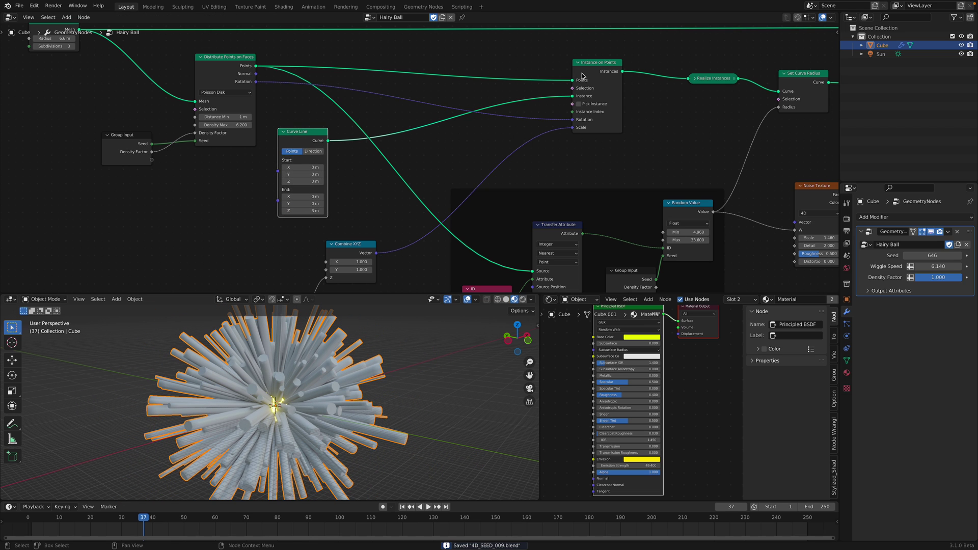
# - Rearrange the Instance on Points, Combine XYZ and scale Random Value nodes so the last two sit close to the Curve Line node
pyautogui.moveTo(588, 65); pyautogui.dragTo(547, 60)
pyautogui.moveTo(613, 128); pyautogui.dragTo(481, 93, button='middle')
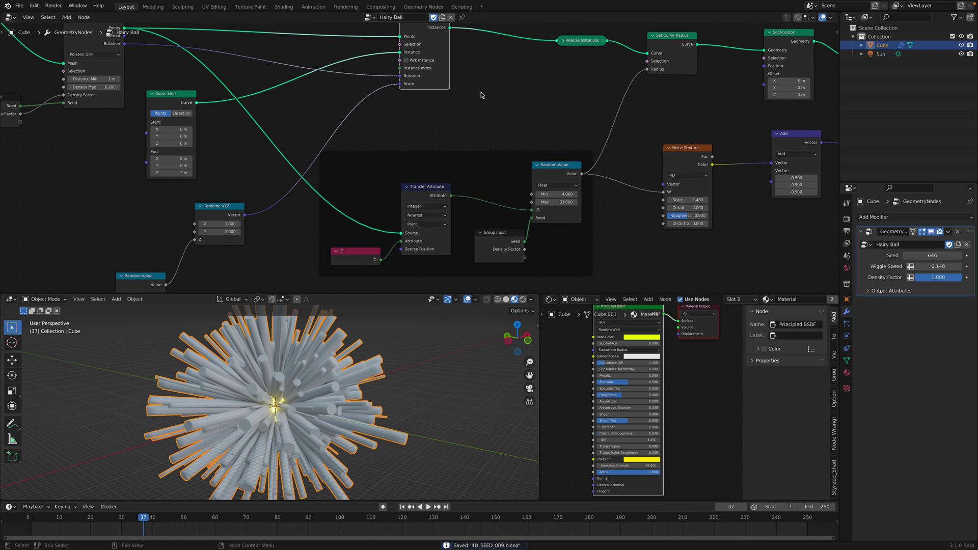
pyautogui.moveTo(231, 210); pyautogui.dragTo(237, 208)
pyautogui.moveTo(138, 276); pyautogui.dragTo(142, 221)
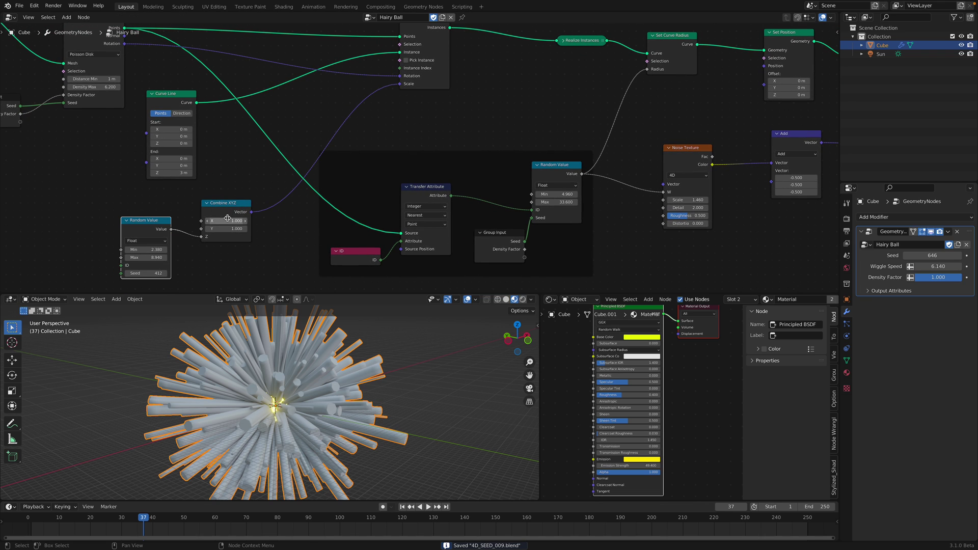
pyautogui.moveTo(223, 218); pyautogui.dragTo(229, 214)
pyautogui.press('Return')
pyautogui.moveTo(154, 254); pyautogui.dragTo(164, 249, button='middle')
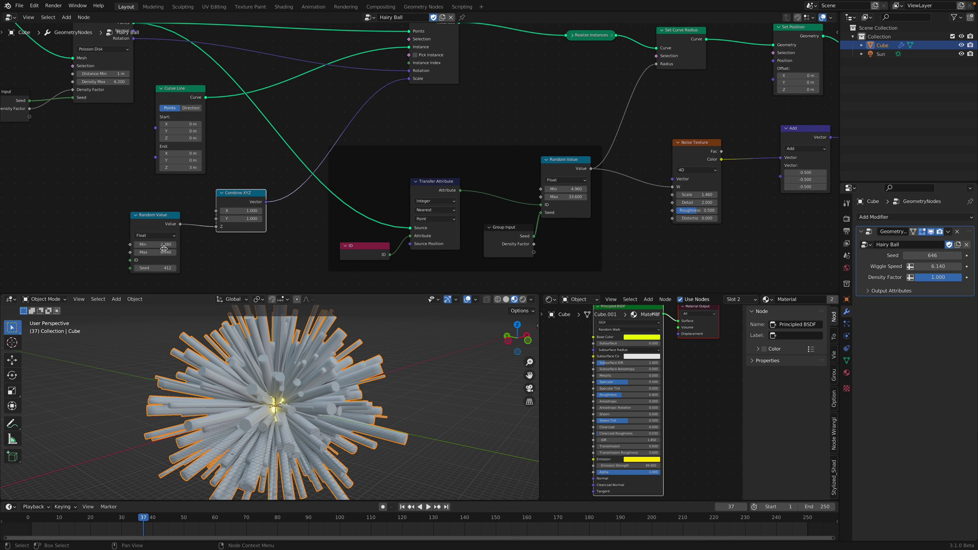
# - Set the Random Value node feeding Combine XYZ to Min 2.780 and Max 14.140, and save the file
pyautogui.moveTo(151, 241); pyautogui.dragTo(172, 252)
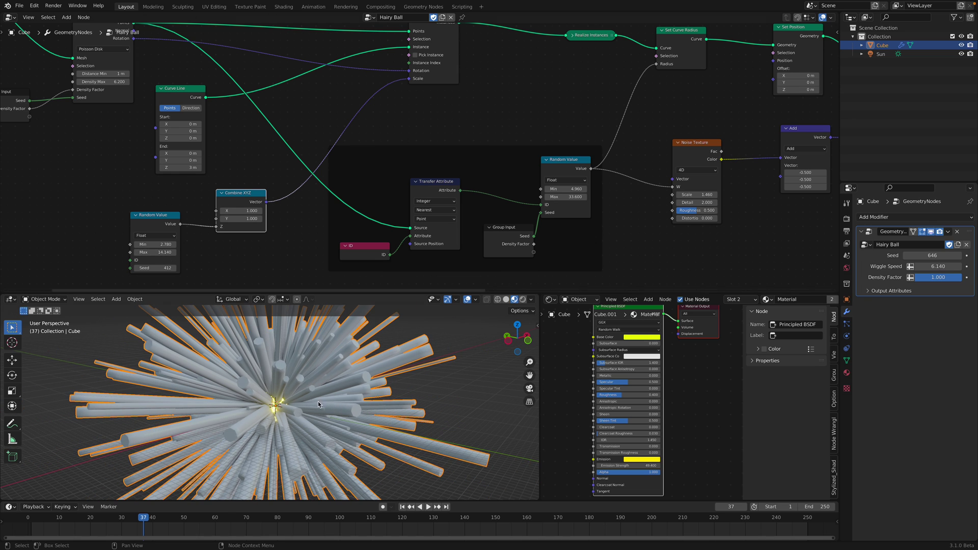
pyautogui.scroll(-3, 324, 404)
pyautogui.moveTo(328, 404)
pyautogui.mouseDown(button='middle')
pyautogui.moveTo(372, 402)
pyautogui.moveTo(340, 401)
pyautogui.mouseUp(button='middle')
pyautogui.hotkey('ctrl', 's')
# - Examine the framed Transfer Attribute nodes and their connection back to the Distribute Points on Faces and Ico Sphere nodes
pyautogui.moveTo(276, 204); pyautogui.dragTo(272, 231, button='middle')
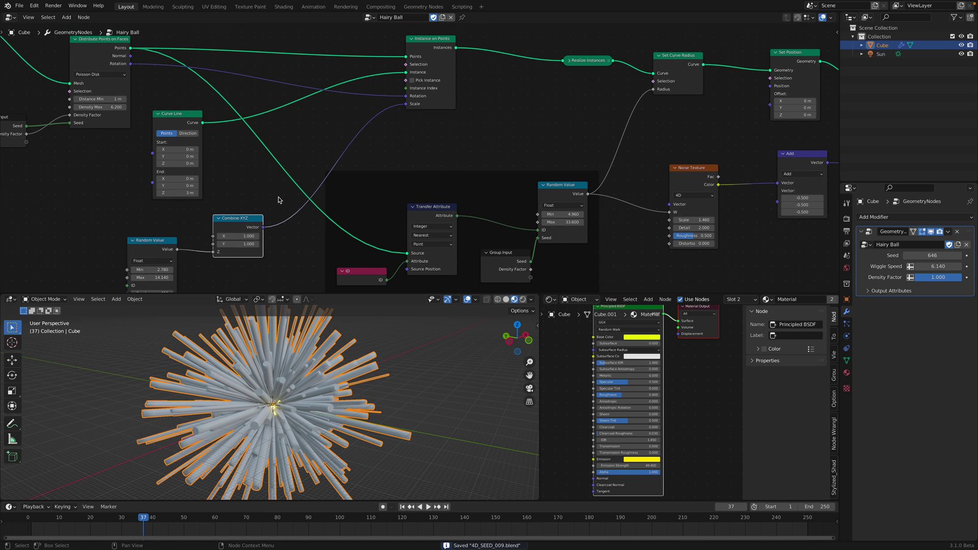
pyautogui.moveTo(376, 216); pyautogui.dragTo(347, 195, button='middle')
pyautogui.moveTo(443, 169); pyautogui.dragTo(455, 151)
pyautogui.moveTo(402, 142); pyautogui.dragTo(443, 137, button='middle')
pyautogui.scroll(-1, 296, 177)
pyautogui.moveTo(219, 159); pyautogui.dragTo(347, 213, button='middle')
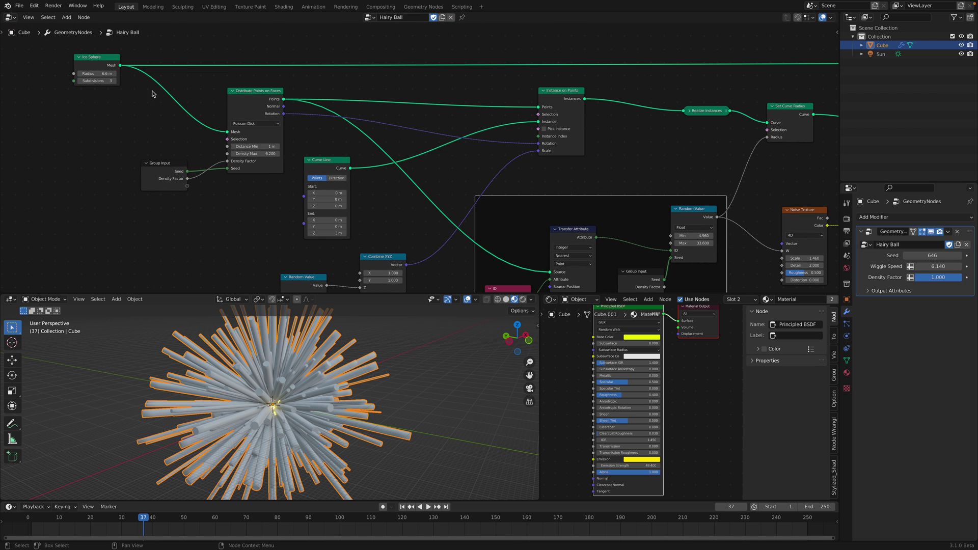
pyautogui.moveTo(101, 64); pyautogui.dragTo(112, 64)
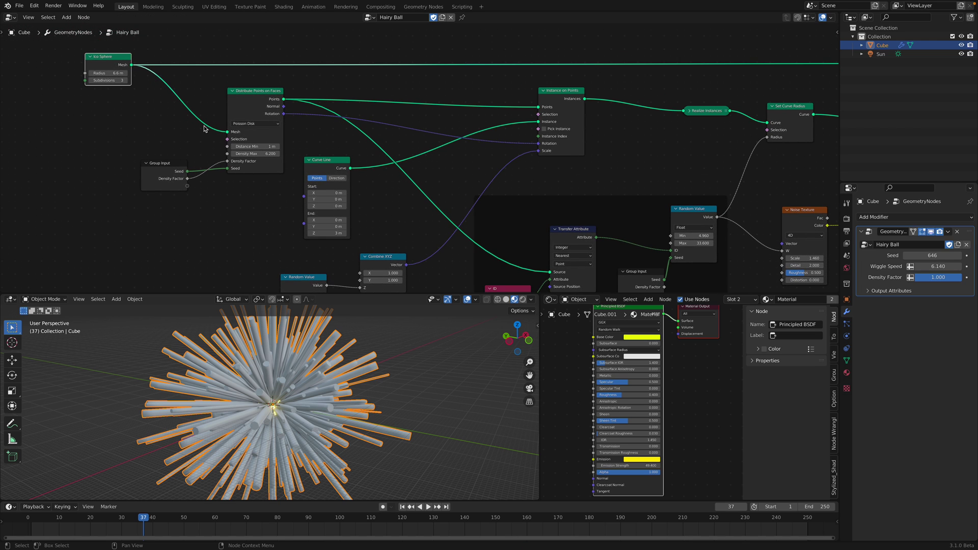
pyautogui.moveTo(288, 149); pyautogui.dragTo(188, 116, button='middle')
pyautogui.moveTo(345, 170); pyautogui.dragTo(191, 126, button='middle')
pyautogui.scroll(1, 245, 135)
# - Try Index mapping on the Transfer Attribute node, and return it to Nearest
pyautogui.moveTo(313, 158); pyautogui.dragTo(311, 147)
pyautogui.scroll(2, 344, 190)
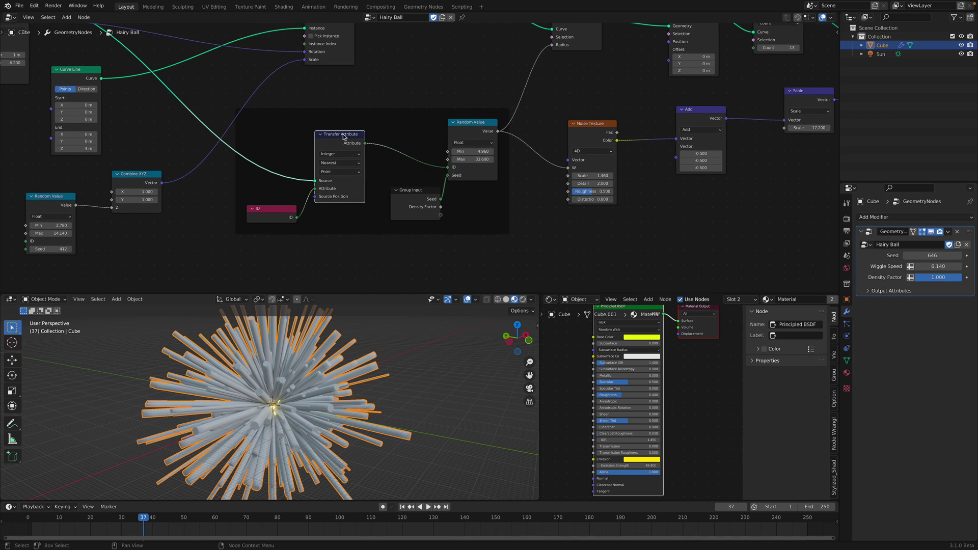
pyautogui.click(331, 164)
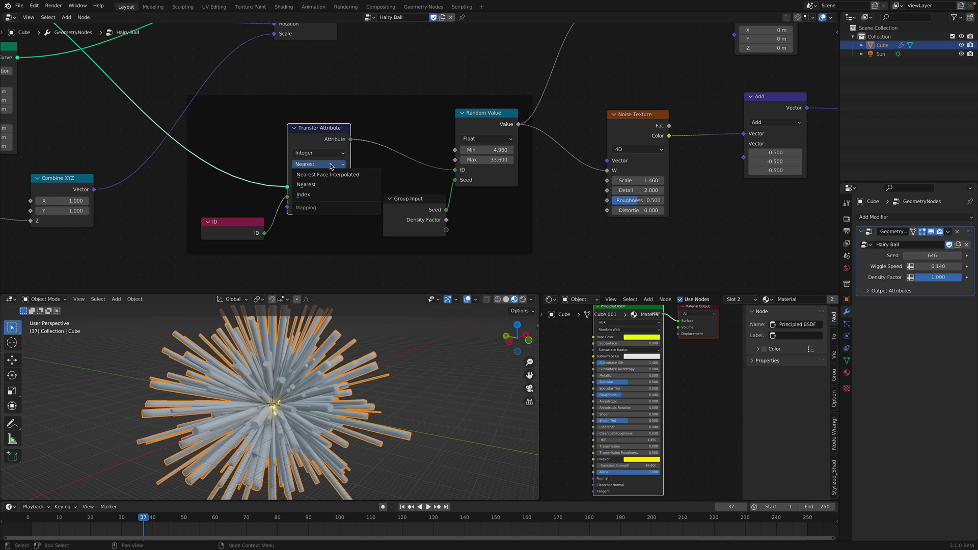
pyautogui.click(326, 195)
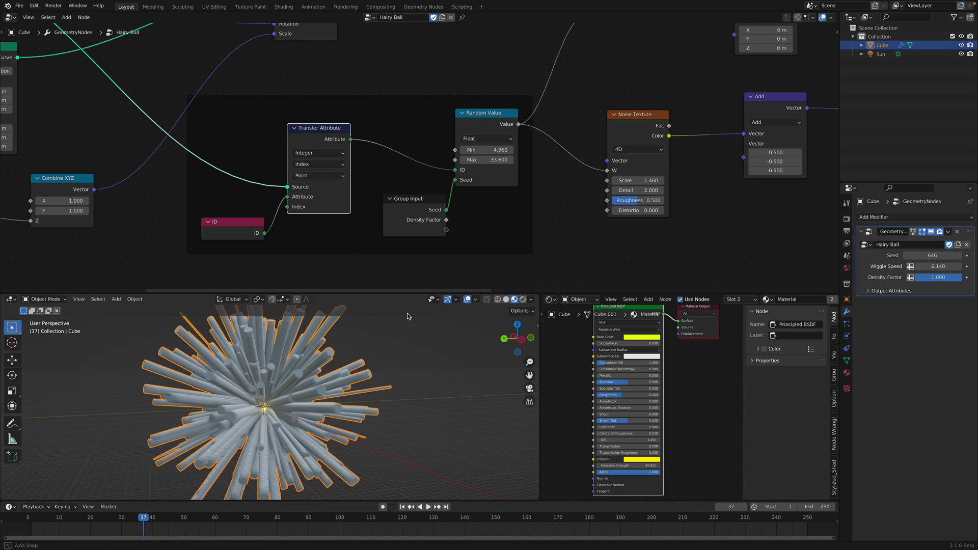
pyautogui.moveTo(422, 310); pyautogui.dragTo(367, 323, button='middle')
pyautogui.hotkey('ctrl', 'z')
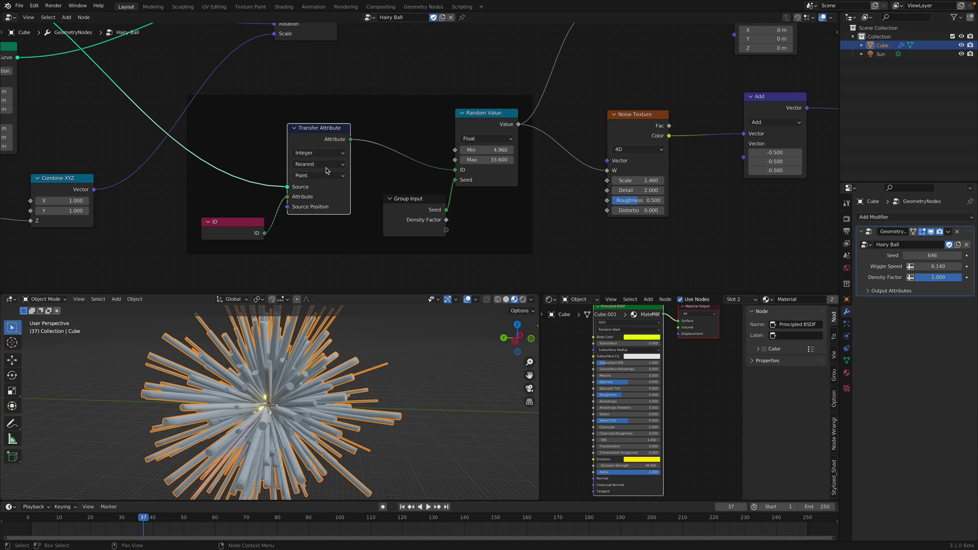
pyautogui.click(322, 165)
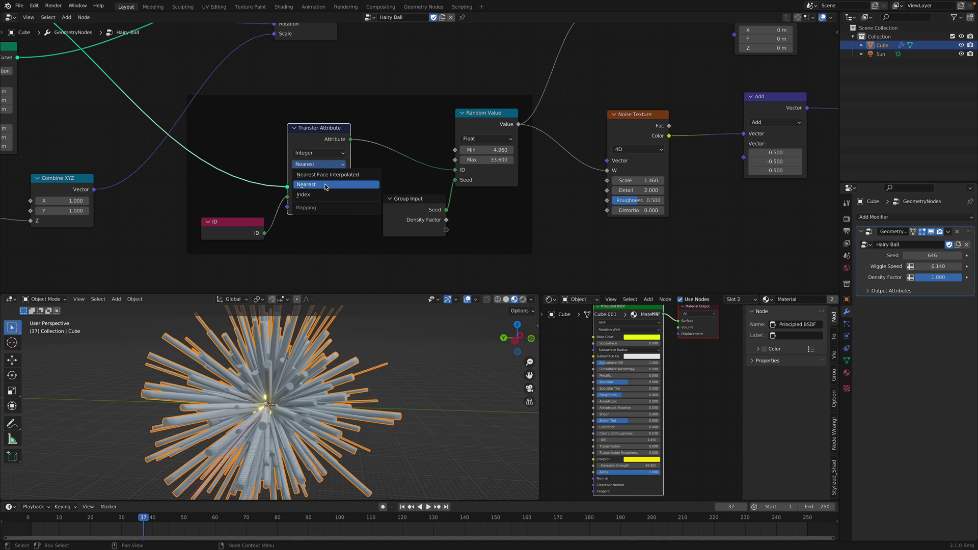
pyautogui.click(326, 185)
# - Examine how the ID, Transfer Attribute, Group Input and Random Value nodes in the frame are connected
pyautogui.press('Home')
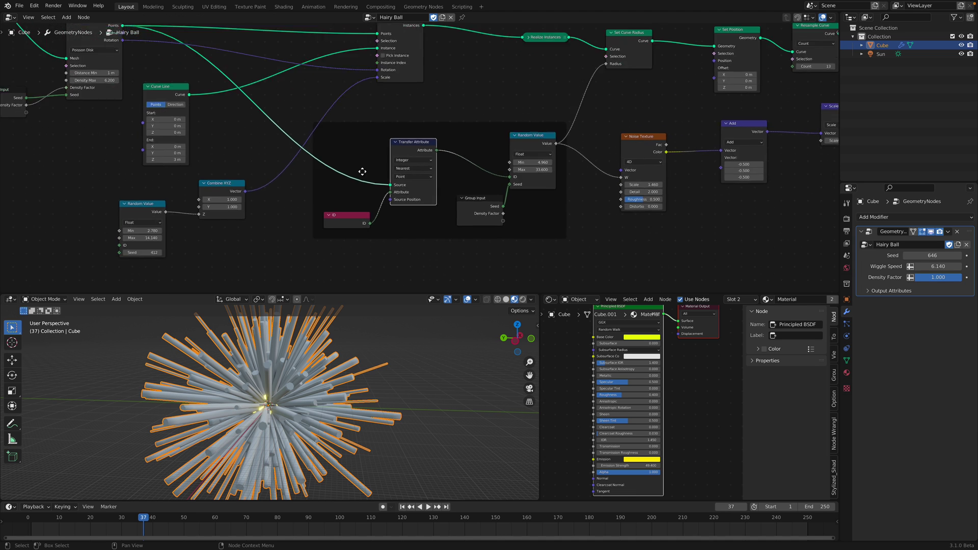
pyautogui.scroll(1, 203, 80)
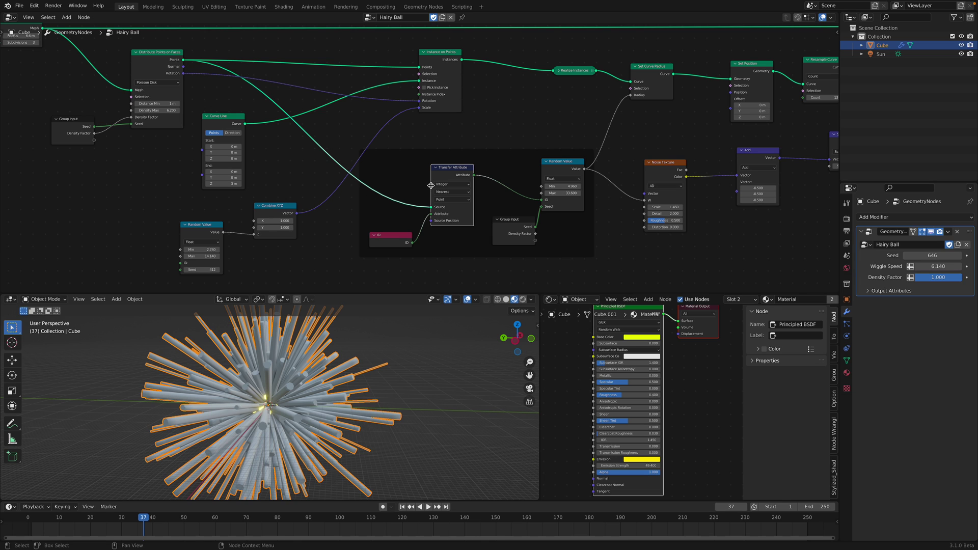
pyautogui.moveTo(449, 174); pyautogui.dragTo(450, 171)
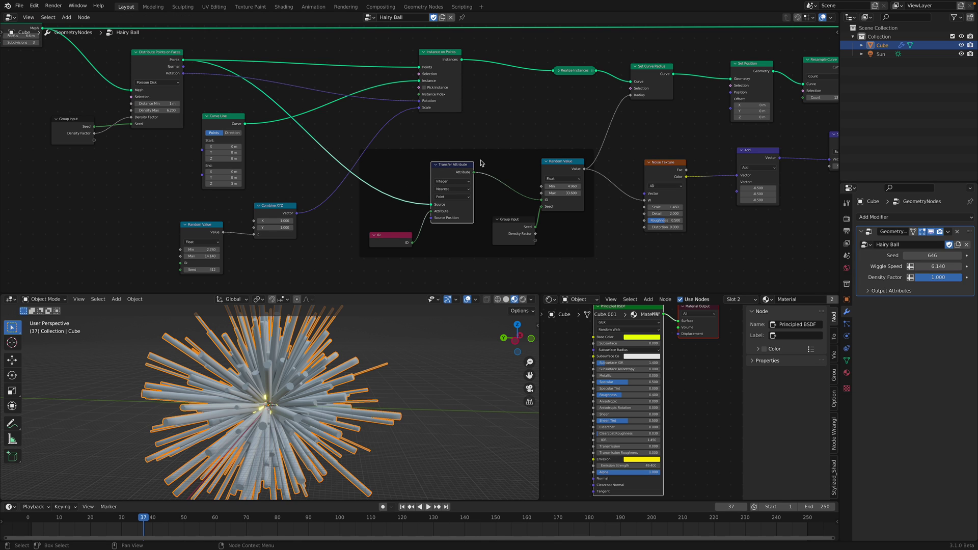
pyautogui.scroll(1, 433, 218)
pyautogui.moveTo(397, 245); pyautogui.dragTo(399, 229)
pyautogui.moveTo(398, 219); pyautogui.dragTo(346, 203, button='middle')
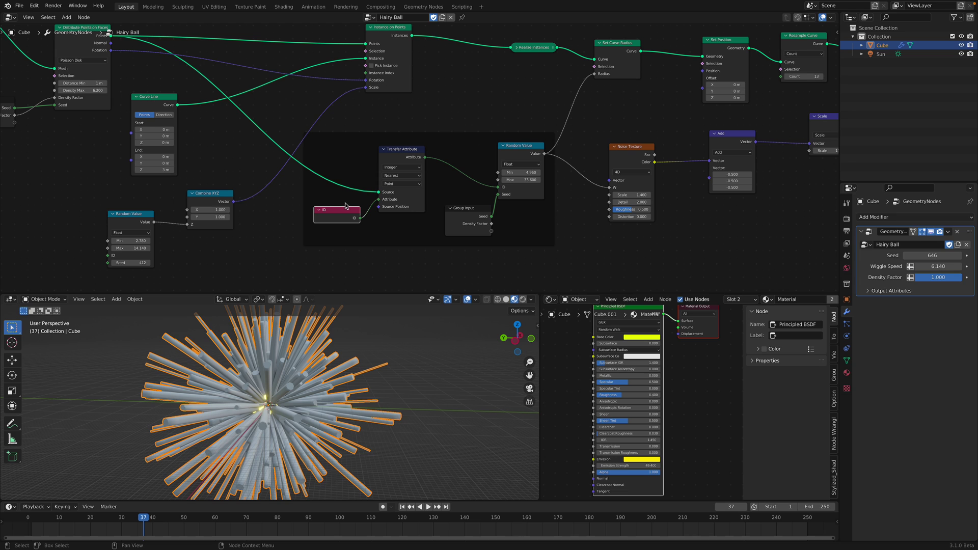
pyautogui.moveTo(344, 216); pyautogui.dragTo(349, 209)
pyautogui.moveTo(422, 219); pyautogui.dragTo(356, 203, button='middle')
pyautogui.moveTo(398, 196); pyautogui.dragTo(393, 190)
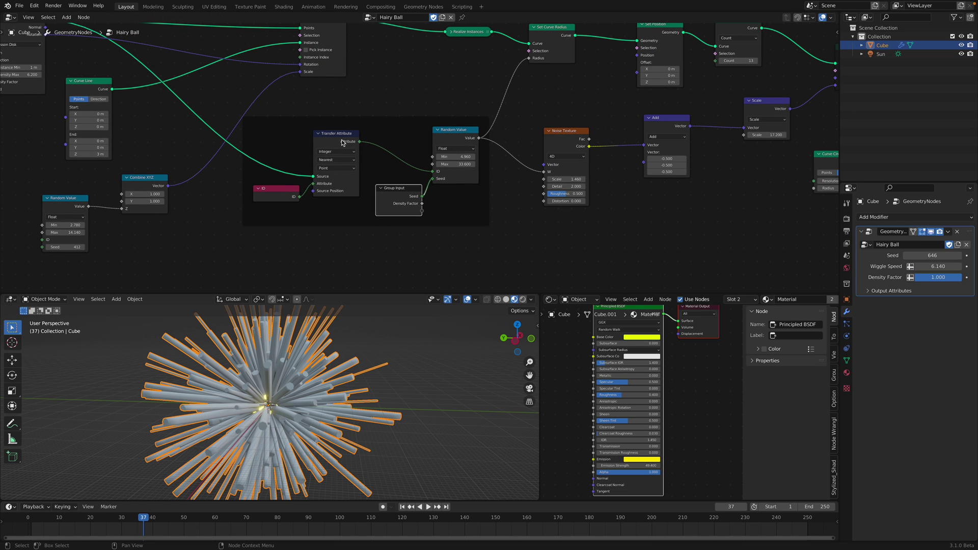
# - Set the framed Random Value node to Min 2.820 and Max 41.000, and save the file
pyautogui.moveTo(341, 140); pyautogui.dragTo(337, 139)
pyautogui.scroll(1, 365, 154)
pyautogui.moveTo(365, 153); pyautogui.dragTo(334, 157, button='middle')
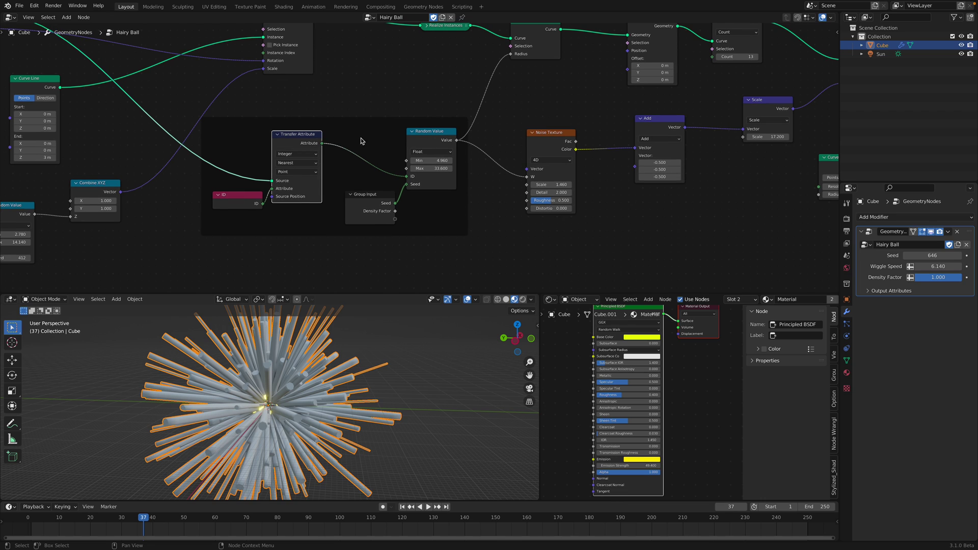
pyautogui.moveTo(427, 136); pyautogui.dragTo(432, 135)
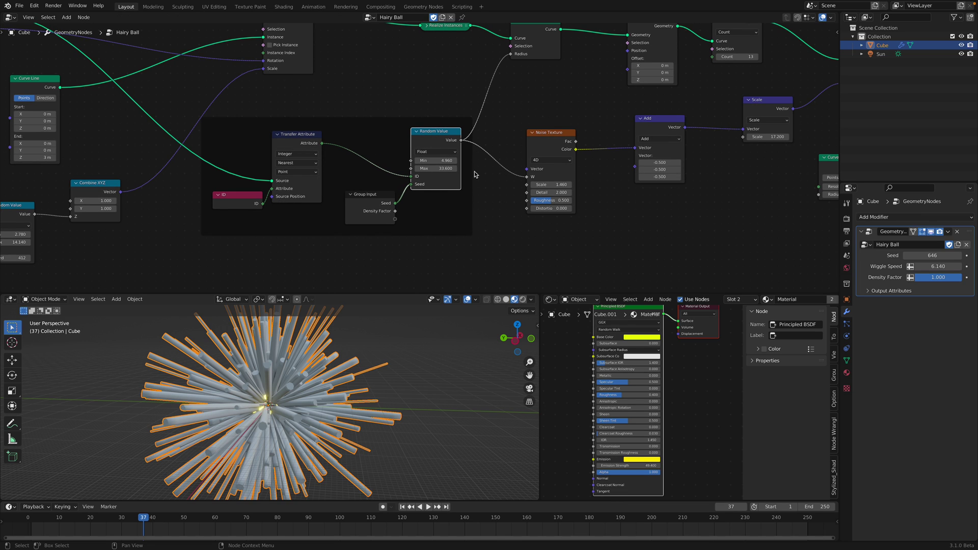
pyautogui.scroll(1, 455, 151)
pyautogui.moveTo(438, 161); pyautogui.dragTo(373, 161)
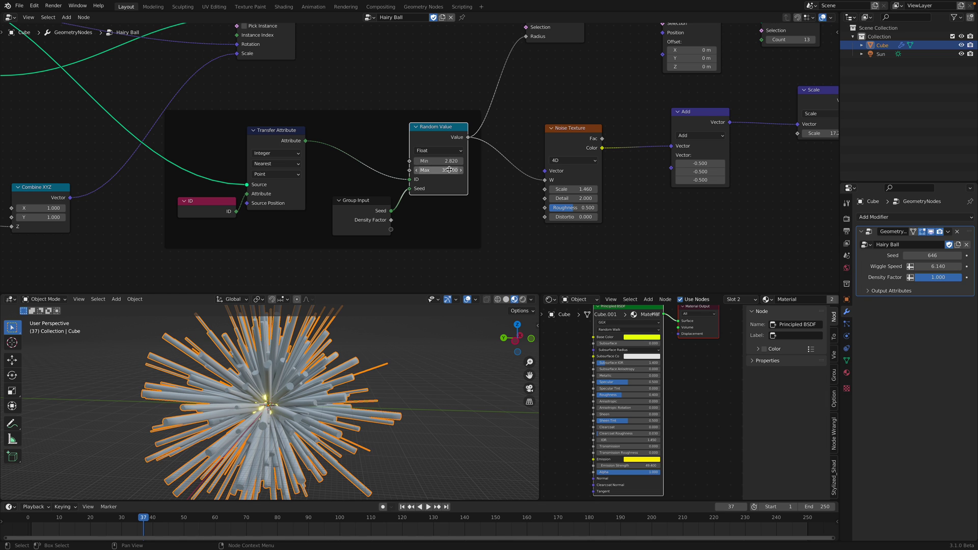
pyautogui.moveTo(449, 170); pyautogui.dragTo(463, 170)
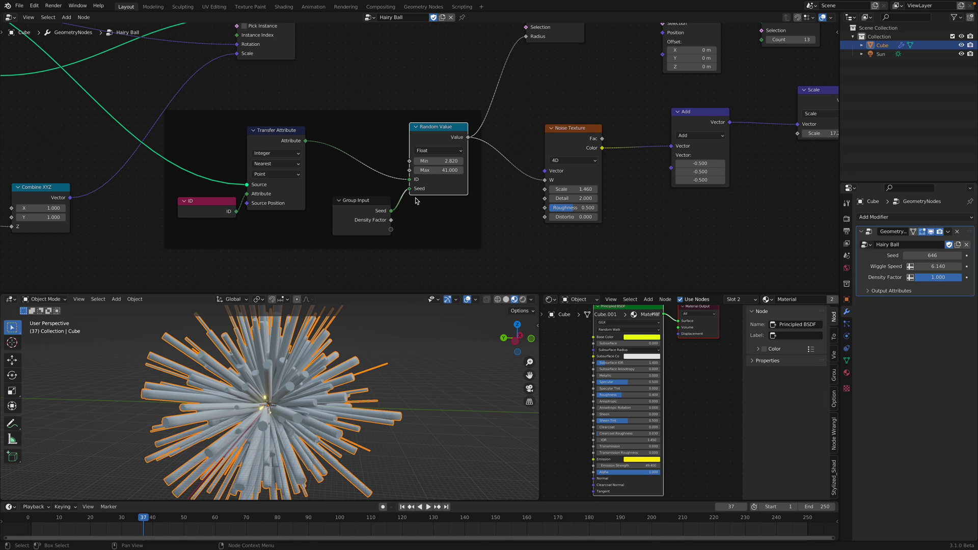
pyautogui.moveTo(408, 374); pyautogui.dragTo(341, 401, button='middle')
pyautogui.hotkey('alt', 'a')
pyautogui.hotkey('ctrl', 's')
pyautogui.scroll(-2, 443, 159)
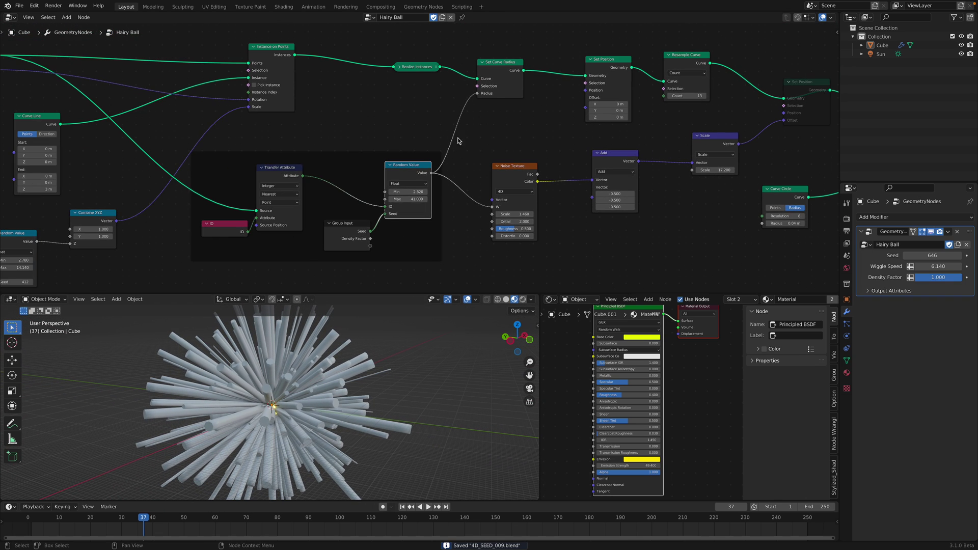
# - Set the Hairy Ball modifier's Seed to 732 and save the file
pyautogui.scroll(1, 374, 225)
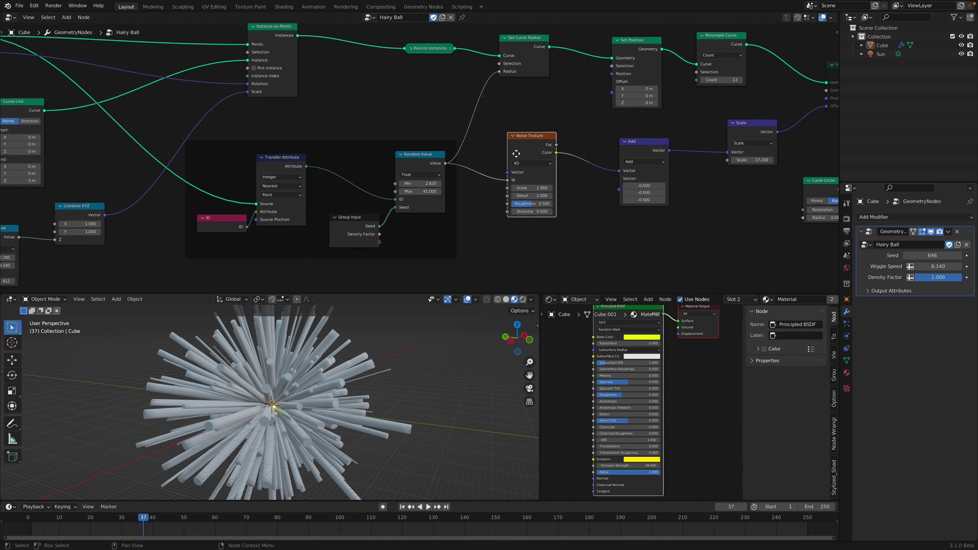
pyautogui.moveTo(374, 224); pyautogui.dragTo(418, 200)
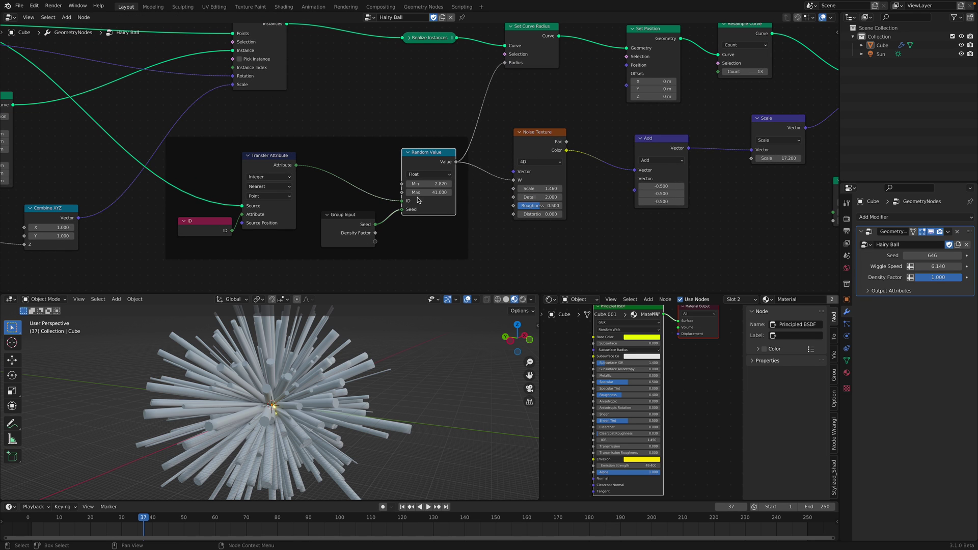
pyautogui.moveTo(931, 256); pyautogui.dragTo(967, 256)
pyautogui.moveTo(250, 409); pyautogui.dragTo(227, 398, button='middle')
pyautogui.hotkey('ctrl', 's')
# - Duplicate the hairy ball and place the copy beside the original along the Y axis
pyautogui.click(272, 409)
pyautogui.hotkey('shift', 'd')
pyautogui.press('y')
pyautogui.click(386, 405)
pyautogui.keyDown('shift'); pyautogui.moveTo(386, 405); pyautogui.dragTo(347, 402, button='middle'); pyautogui.keyUp('shift')
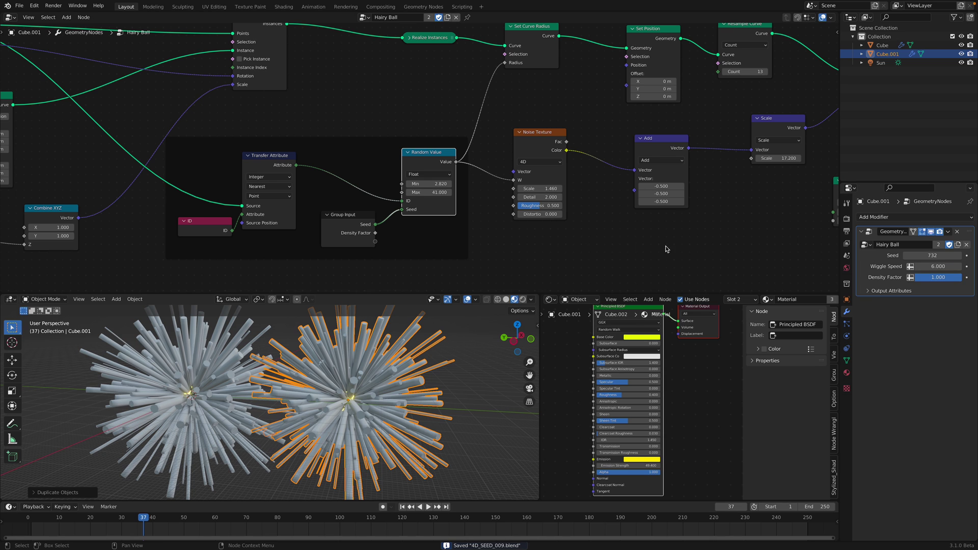
# - Examine the node chain from the framed Random Value node to Set Curve Radius, Set Position and the noise nodes
pyautogui.moveTo(665, 249); pyautogui.dragTo(636, 228, button='middle')
pyautogui.scroll(-1, 449, 171)
pyautogui.moveTo(449, 172); pyautogui.dragTo(399, 182, button='middle')
pyautogui.moveTo(455, 131); pyautogui.dragTo(464, 135)
pyautogui.keyDown('shift'); pyautogui.moveTo(329, 385); pyautogui.dragTo(339, 405, button='middle'); pyautogui.keyUp('shift')
pyautogui.moveTo(366, 194); pyautogui.dragTo(339, 225, button='middle')
pyautogui.click(333, 184)
pyautogui.moveTo(239, 326); pyautogui.dragTo(311, 402, button='middle')
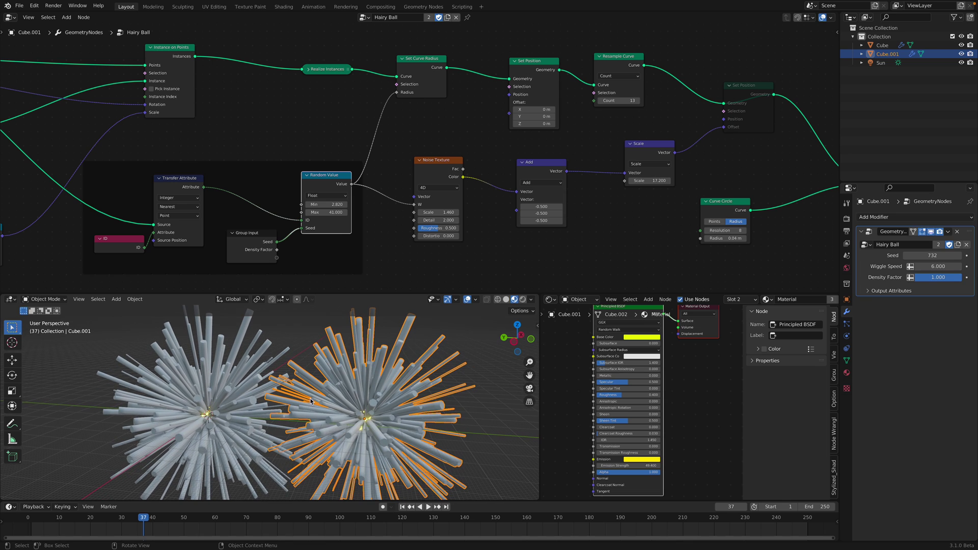
pyautogui.moveTo(431, 107); pyautogui.dragTo(416, 122, button='middle')
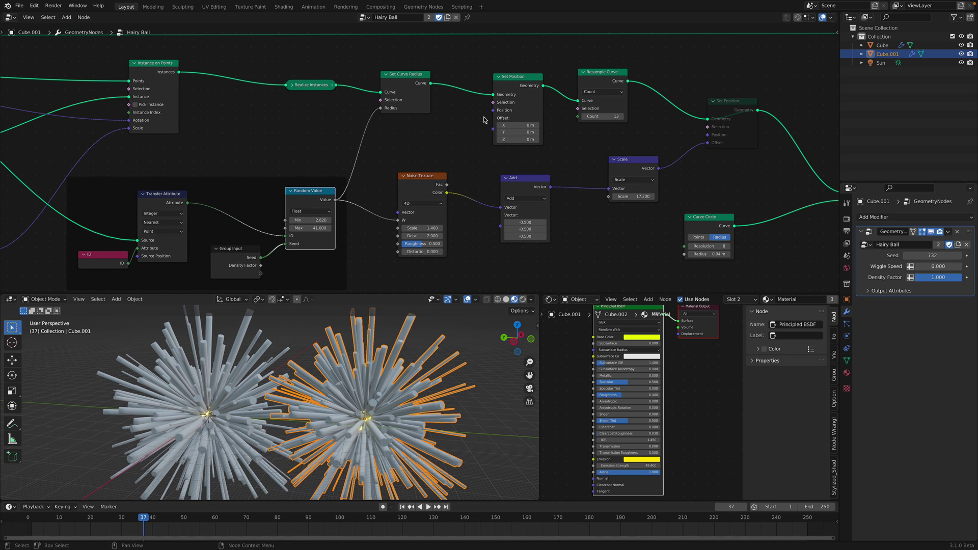
# - Remove the zero-offset Set Position node, leaving Set Curve Radius linked directly to Resample Curve, and save the file
pyautogui.moveTo(403, 85); pyautogui.dragTo(420, 78)
pyautogui.moveTo(516, 99); pyautogui.dragTo(518, 95)
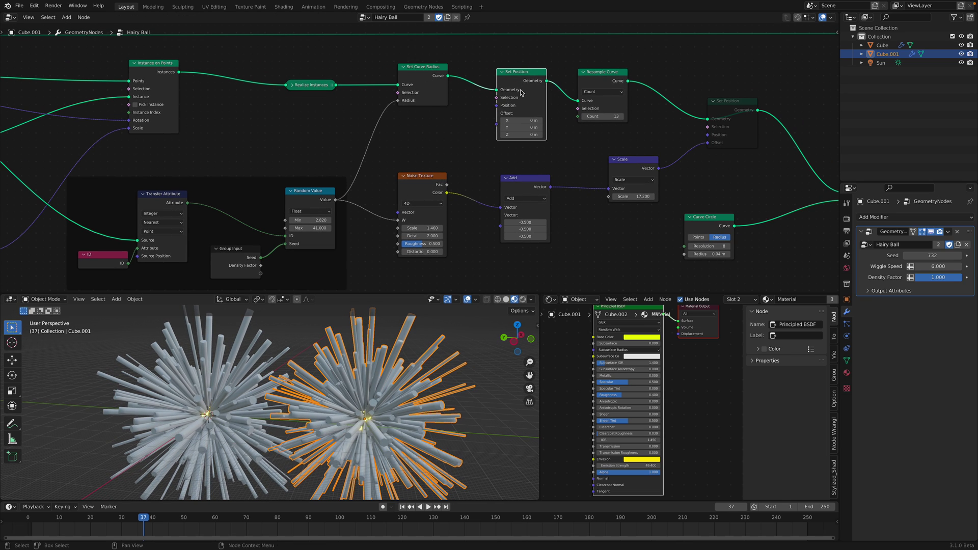
pyautogui.moveTo(527, 88); pyautogui.dragTo(478, 91, button='middle')
pyautogui.moveTo(398, 80); pyautogui.dragTo(456, 87)
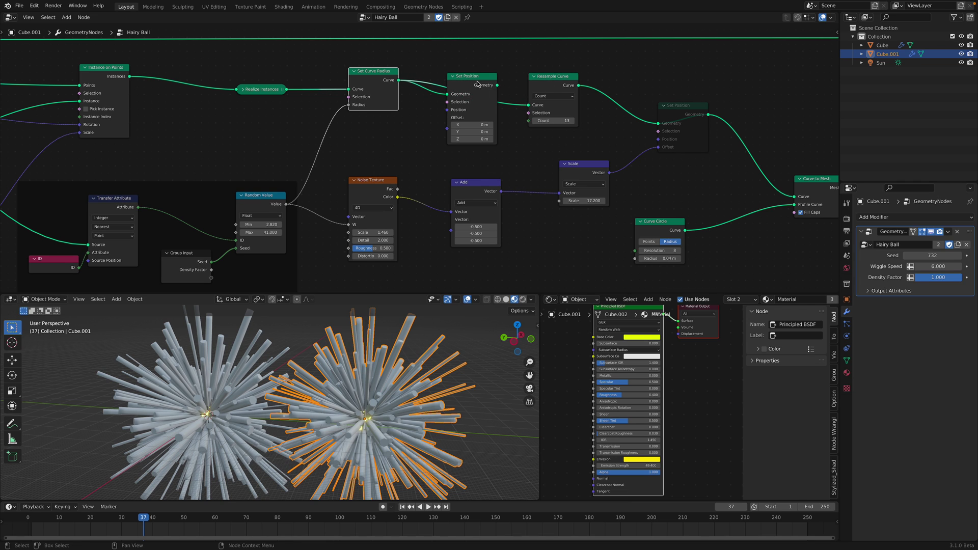
pyautogui.click(477, 82)
pyautogui.press('x')
pyautogui.moveTo(387, 72); pyautogui.dragTo(425, 77)
pyautogui.hotkey('ctrl', 's')
pyautogui.moveTo(547, 80); pyautogui.dragTo(542, 77)
pyautogui.scroll(1, 560, 97)
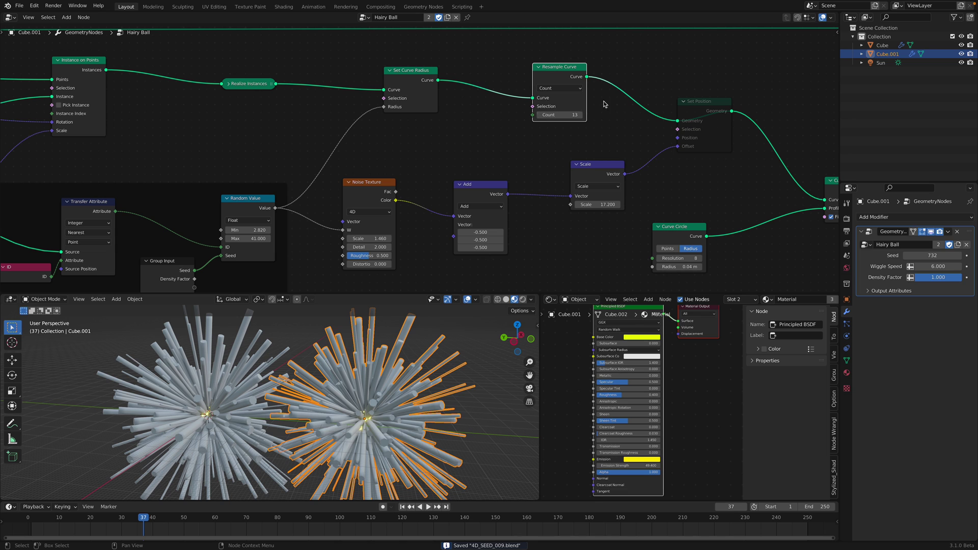
# - Switch the Resample Curve node to Length mode and unmute the remaining Set Position node
pyautogui.click(571, 90)
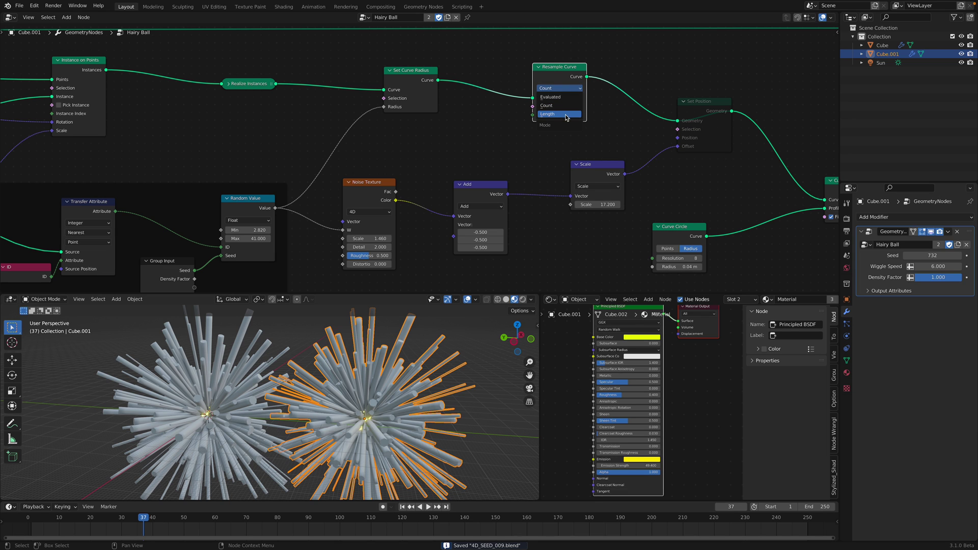
pyautogui.click(566, 115)
pyautogui.moveTo(636, 124); pyautogui.dragTo(599, 114, button='middle')
pyautogui.click(659, 95)
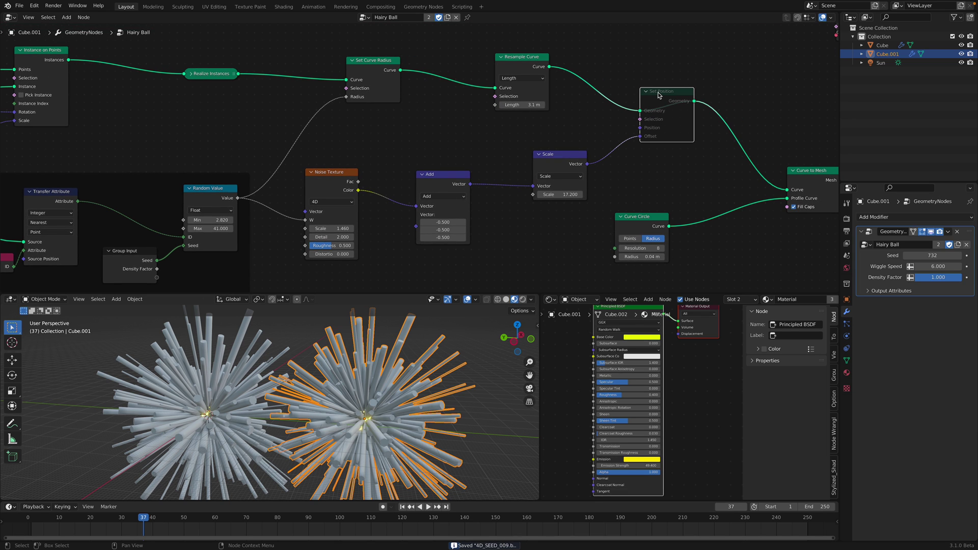
pyautogui.press('m')
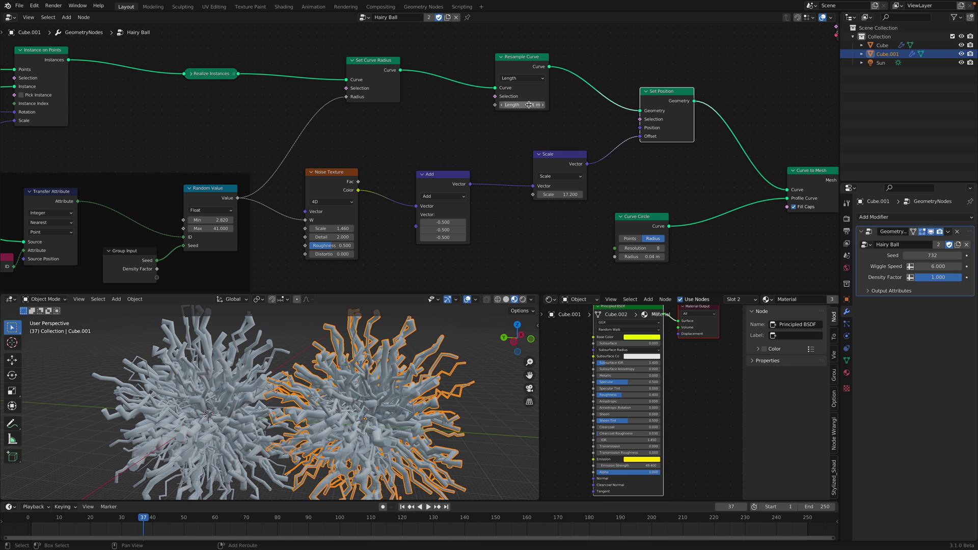
# - Set the Resample Curve node's Length to 5.1 m and save the file
pyautogui.moveTo(528, 105); pyautogui.dragTo(527, 106)
pyautogui.write('4')
pyautogui.press('Return')
pyautogui.moveTo(562, 117); pyautogui.dragTo(559, 80, button='middle')
pyautogui.hotkey('ctrl', 's')
# - Rearrange the Scale, Add and Noise Texture nodes into a more compact row
pyautogui.moveTo(558, 125); pyautogui.dragTo(568, 118)
pyautogui.moveTo(468, 136)
pyautogui.mouseDown()
pyautogui.moveTo(486, 127)
pyautogui.moveTo(466, 126)
pyautogui.mouseUp()
pyautogui.moveTo(318, 142); pyautogui.dragTo(369, 130)
pyautogui.moveTo(452, 121); pyautogui.dragTo(458, 121)
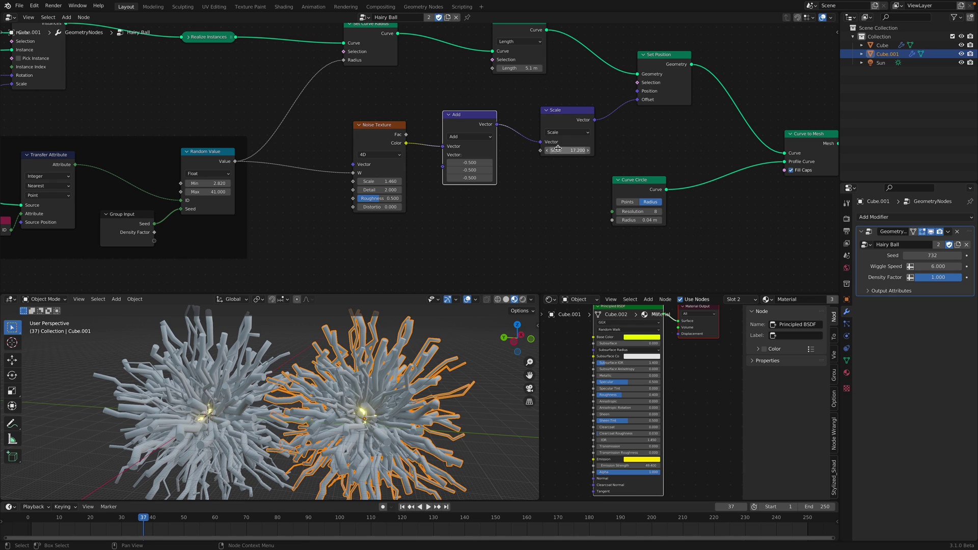
# - Try 54.400 and 4.600 on the vector Scale node, save the file, and set its Scale to 10.200
pyautogui.moveTo(566, 152); pyautogui.dragTo(617, 152)
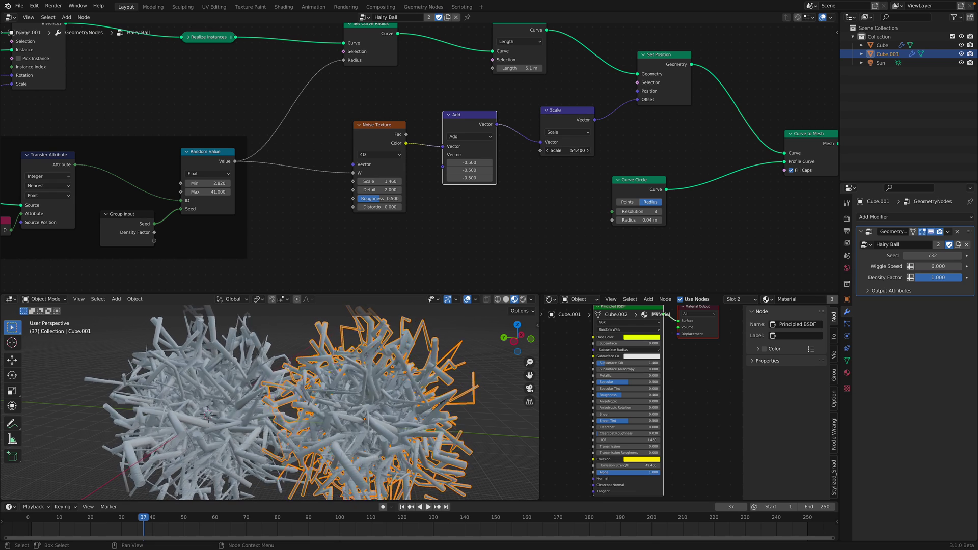
pyautogui.moveTo(565, 153); pyautogui.dragTo(312, 152)
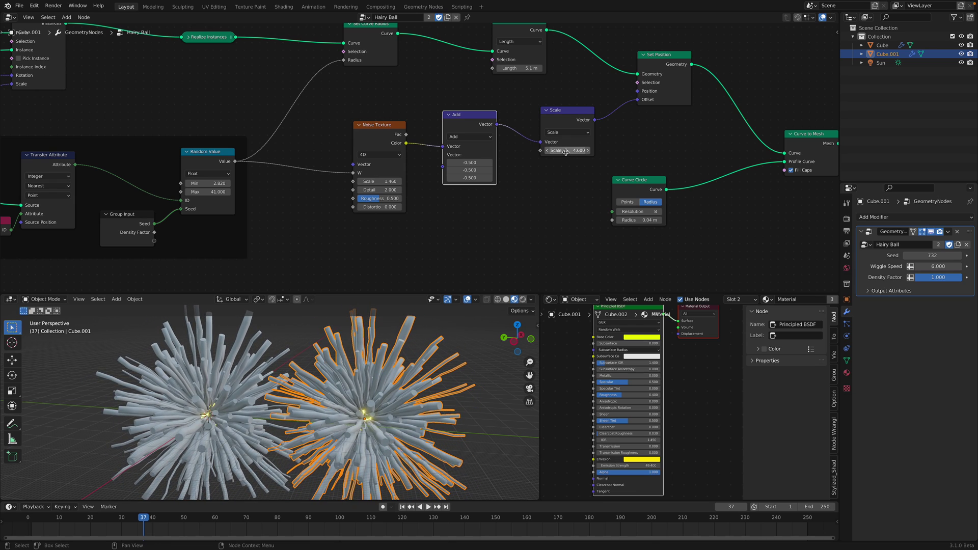
pyautogui.hotkey('ctrl', 's')
pyautogui.moveTo(565, 153); pyautogui.dragTo(594, 153)
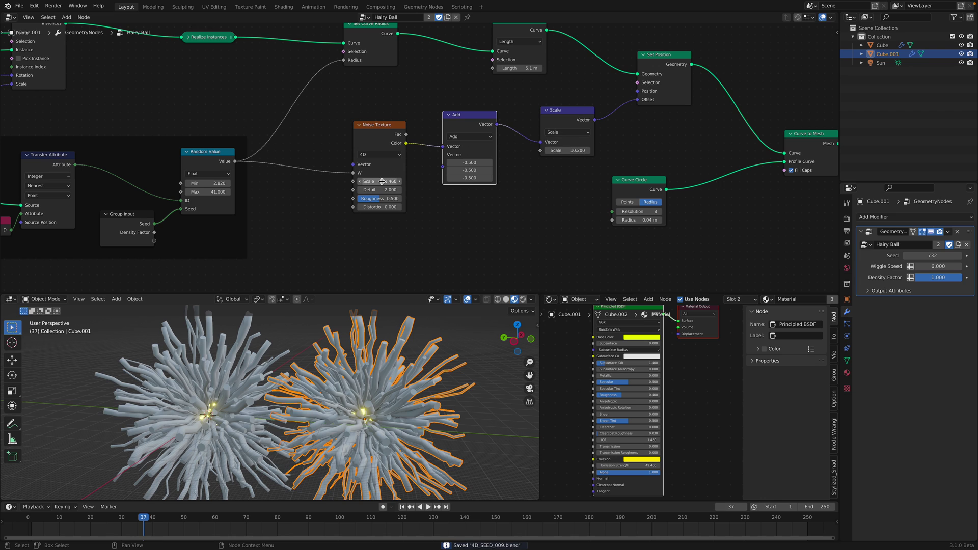
# - Disconnect the Random Value node from the Noise Texture's W input
pyautogui.moveTo(379, 143); pyautogui.dragTo(387, 138)
pyautogui.moveTo(372, 155); pyautogui.dragTo(393, 139, button='middle')
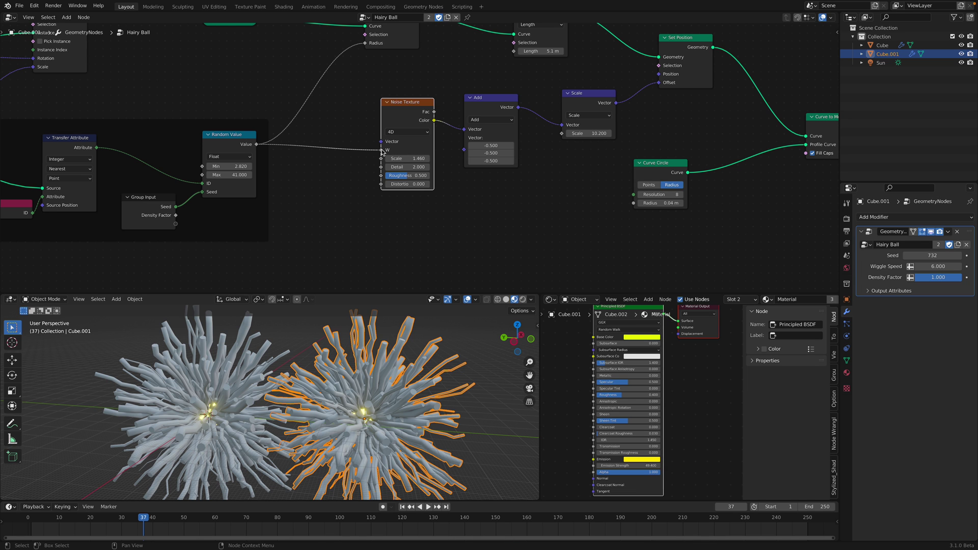
pyautogui.moveTo(382, 150); pyautogui.dragTo(443, 150)
pyautogui.moveTo(339, 215); pyautogui.dragTo(334, 186, button='middle')
# - Add a Scene Time node below the frame and link its Seconds output to the Noise Texture's W input
pyautogui.hotkey('shift', 'a')
pyautogui.write('ssca')
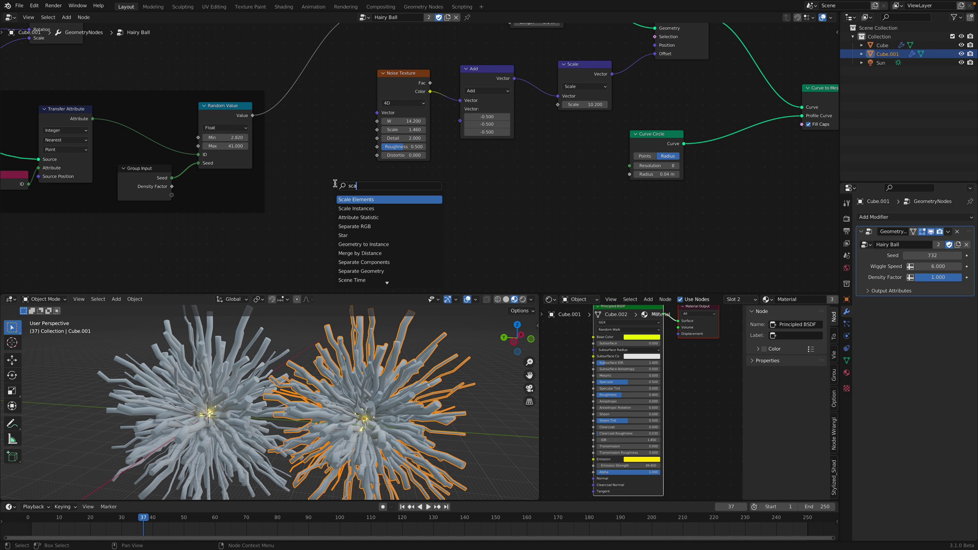
pyautogui.press('BackSpace')
pyautogui.write('ene')
pyautogui.press('Return')
pyautogui.click(217, 231)
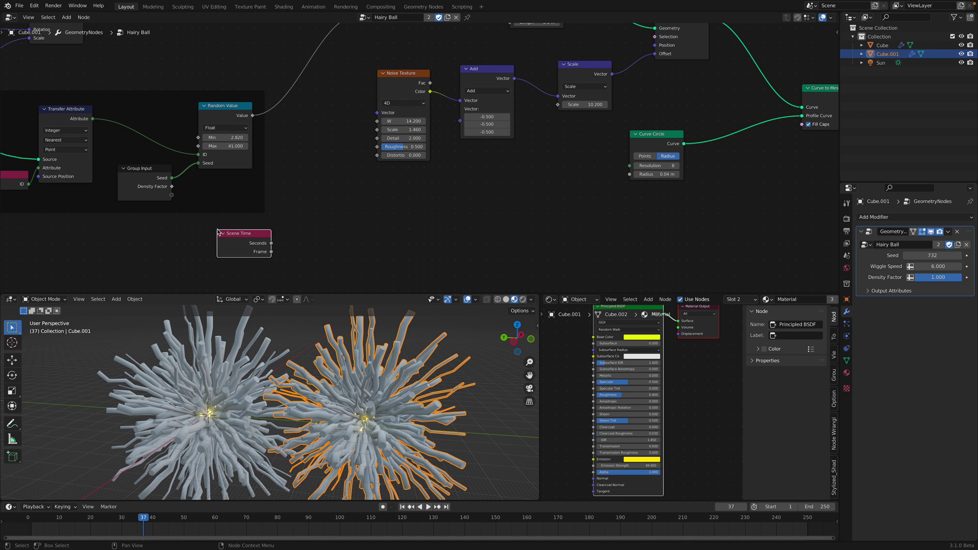
pyautogui.moveTo(270, 244); pyautogui.dragTo(377, 120)
# - Play the animation briefly to preview the time-driven noise, and save the file
pyautogui.press('space')
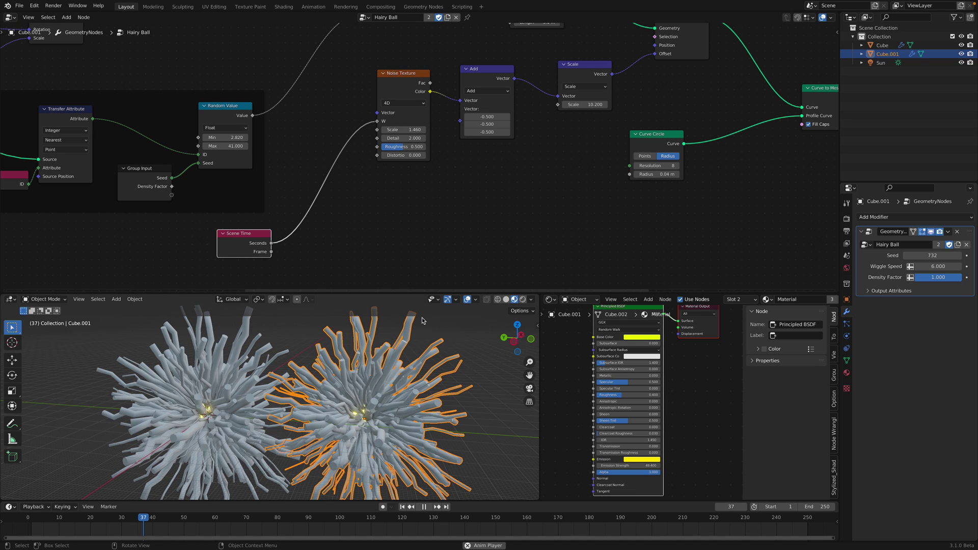
pyautogui.press('space')
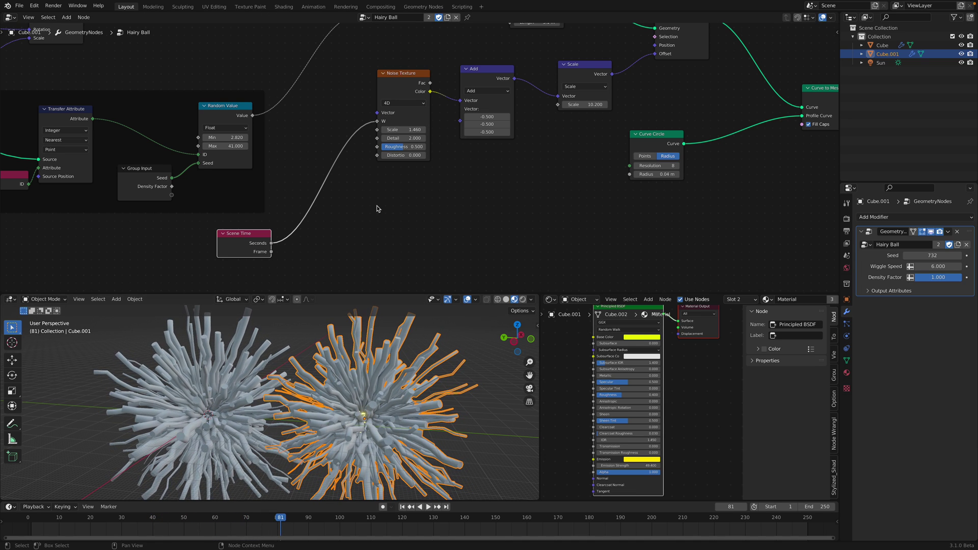
pyautogui.hotkey('ctrl', 's')
# - Insert a Math node set to Multiply between Scene Time's Seconds output and the Noise Texture's W input
pyautogui.hotkey('shift', 'a')
pyautogui.click(377, 206)
pyautogui.write('math')
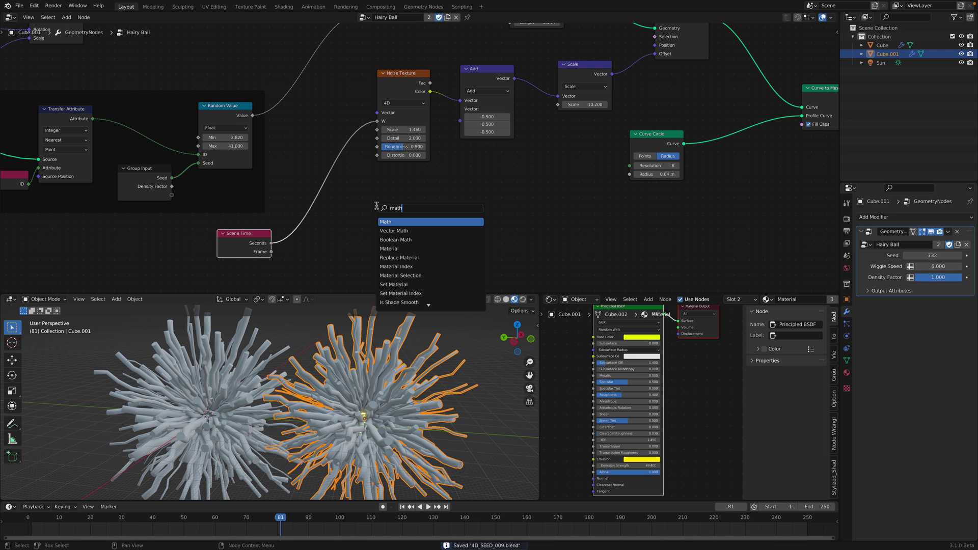
pyautogui.press('Return')
pyautogui.click(316, 167)
pyautogui.click(350, 191)
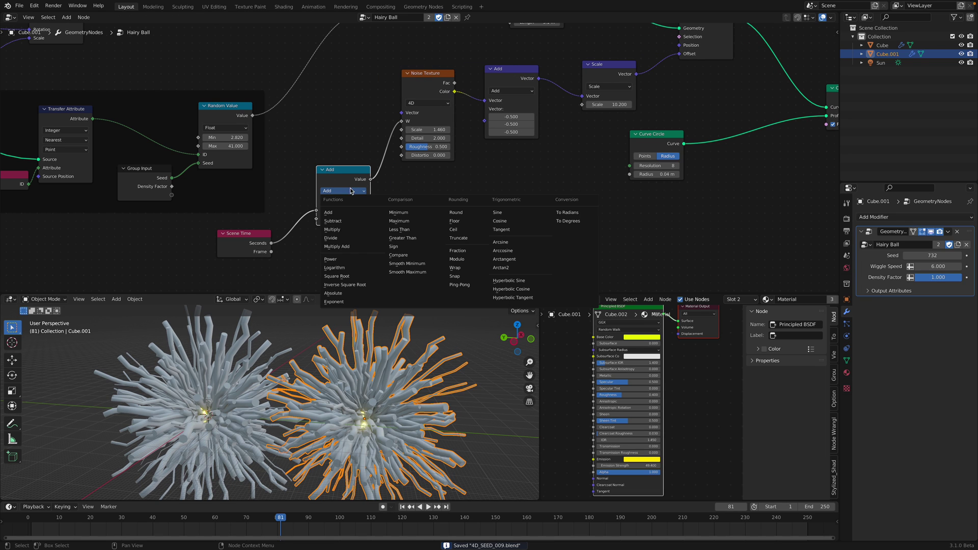
pyautogui.click(349, 228)
pyautogui.moveTo(337, 199); pyautogui.dragTo(349, 229)
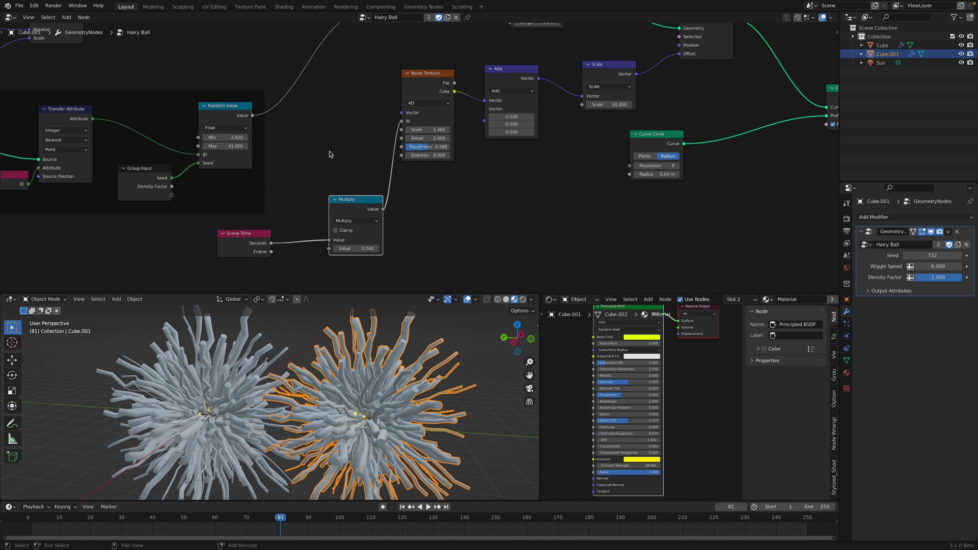
# - Add a Group Input node above the Multiply node and link its Wiggle Speed output to Multiply's second Value
pyautogui.hotkey('shift', 'a')
pyautogui.click(330, 153)
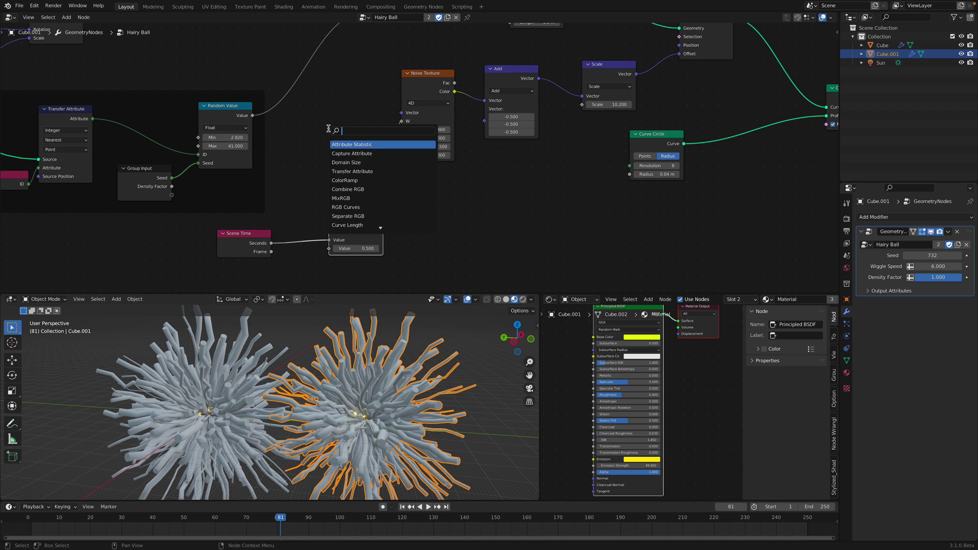
pyautogui.write('ge')
pyautogui.press('BackSpace')
pyautogui.write('ro')
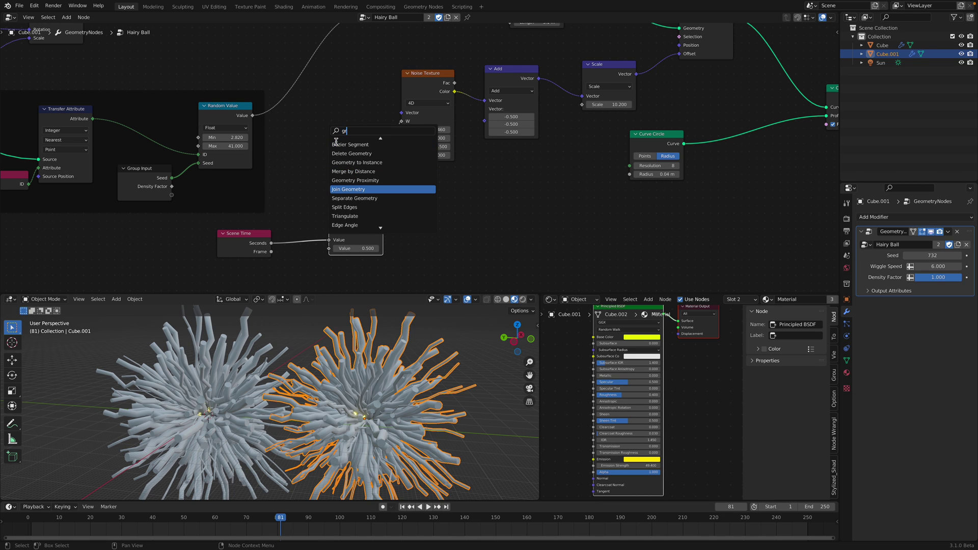
pyautogui.press('Up')
pyautogui.press('Up')
pyautogui.press('Up')
pyautogui.press('Up')
pyautogui.press('Up')
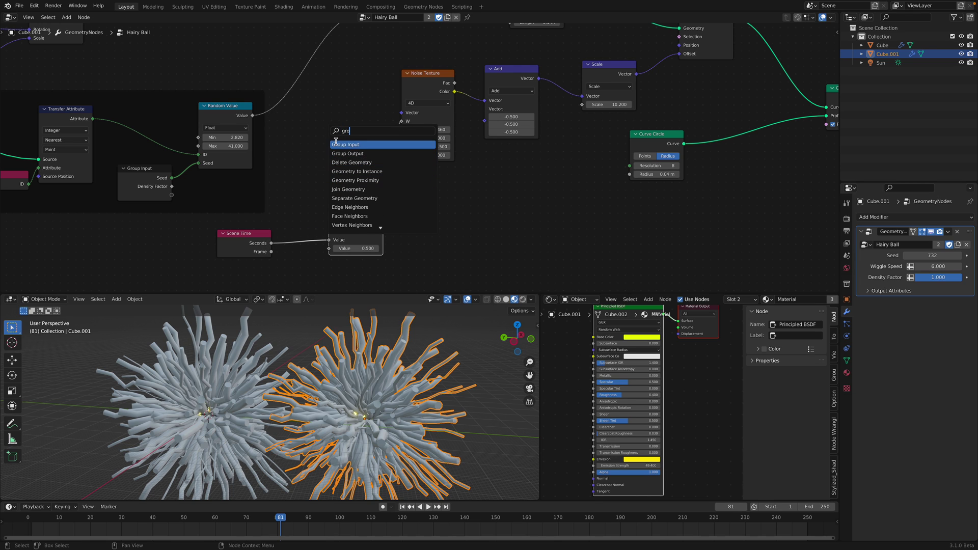
pyautogui.press('Return')
pyautogui.click(291, 151)
pyautogui.moveTo(338, 166); pyautogui.dragTo(360, 220)
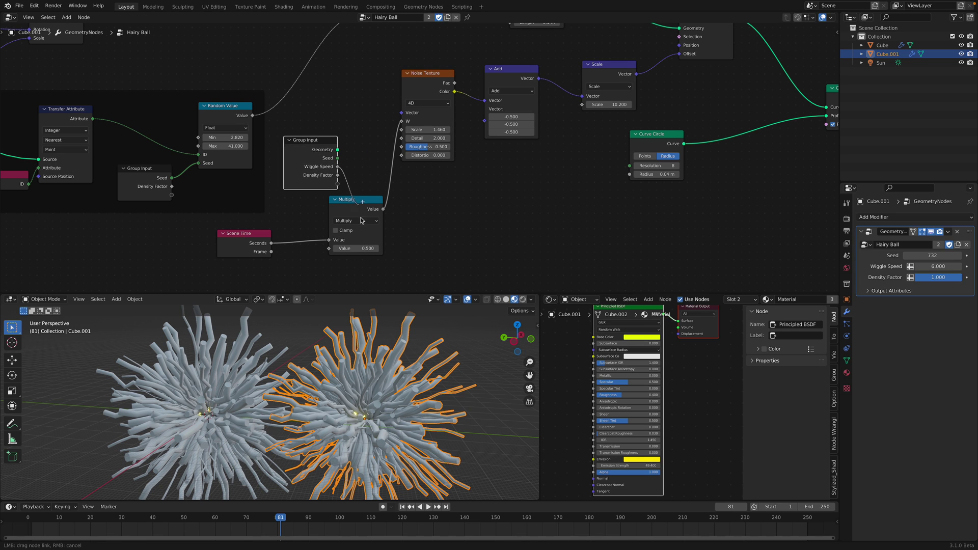
pyautogui.moveTo(331, 250); pyautogui.dragTo(329, 249)
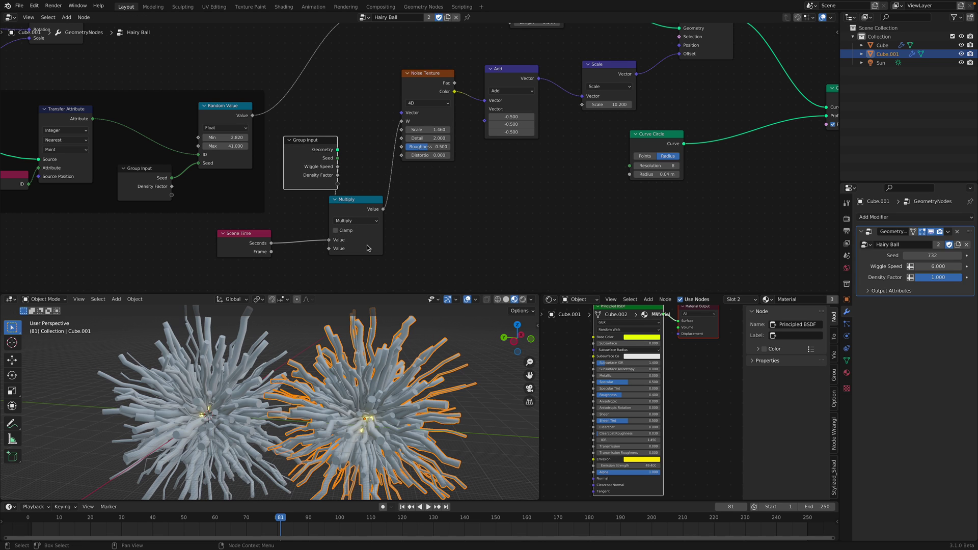
# - Set the duplicate ball's Wiggle Speed to 6.440, and select the original ball while previewing the animation
pyautogui.moveTo(938, 269); pyautogui.dragTo(945, 269)
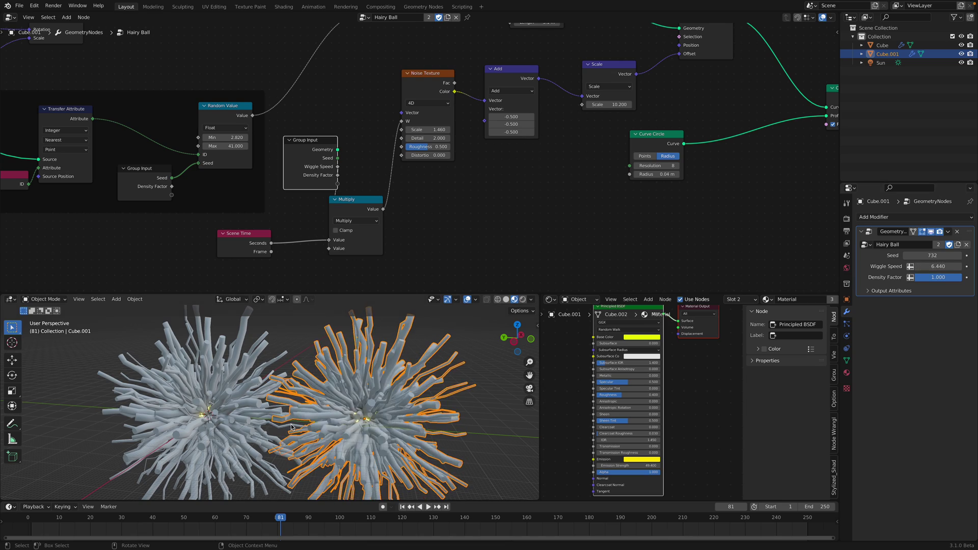
pyautogui.press('space')
pyautogui.click(239, 399)
pyautogui.press('space')
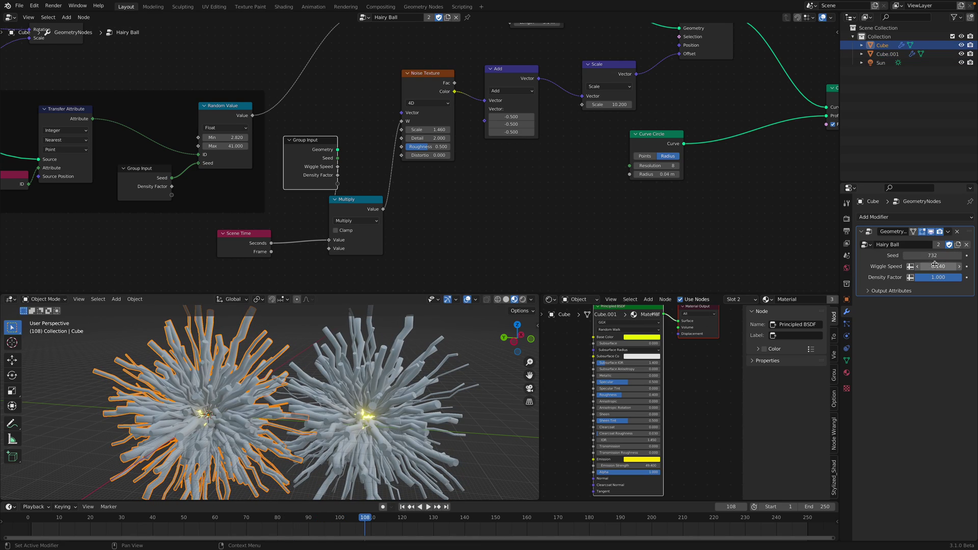
# - Set the original ball's Wiggle Speed to 1 and play the animation to compare it with the duplicate
pyautogui.write('1')
pyautogui.press('Return')
pyautogui.press('space')
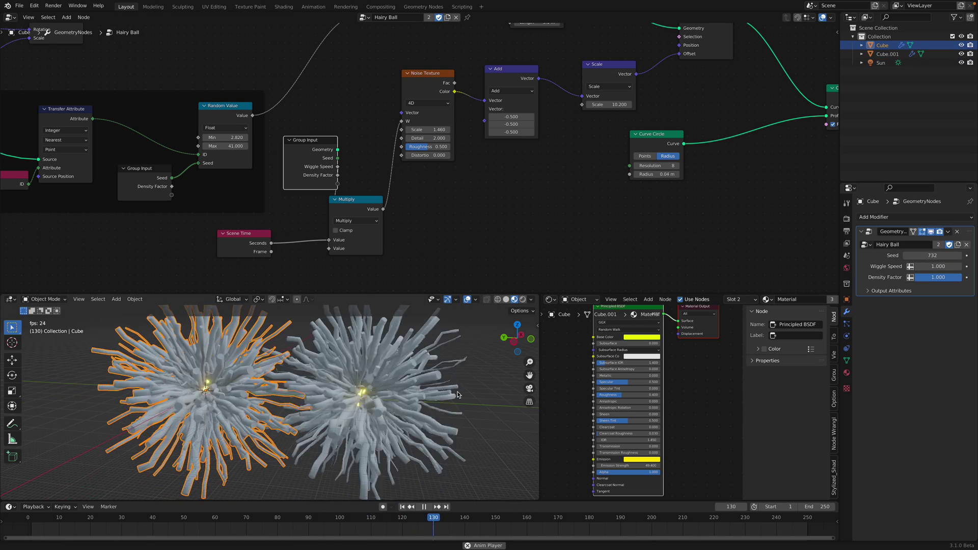
pyautogui.click(379, 395)
pyautogui.press('space')
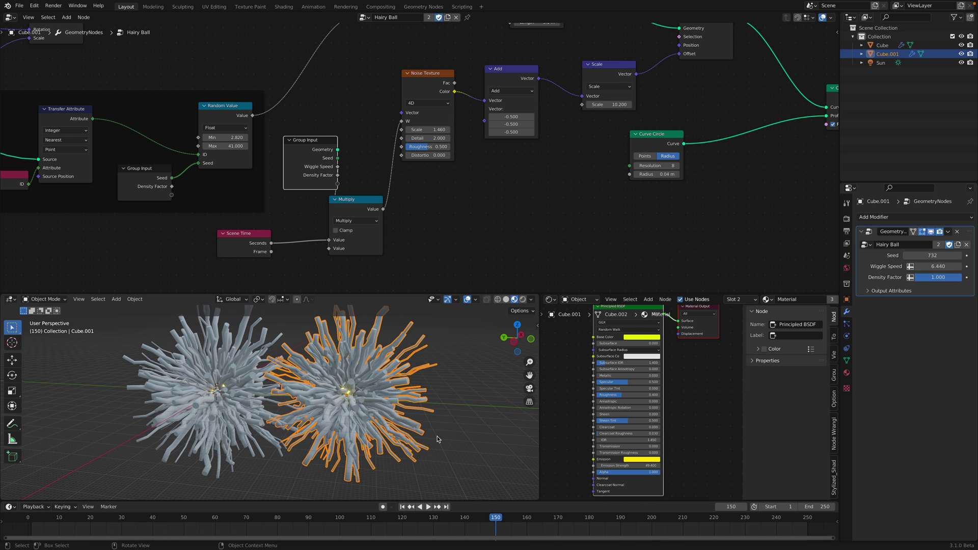
# - Deselect both balls and save the file
pyautogui.press('s')
pyautogui.click(433, 427)
pyautogui.hotkey('ctrl', 's')
pyautogui.click(442, 352)
pyautogui.scroll(-2, 442, 352)
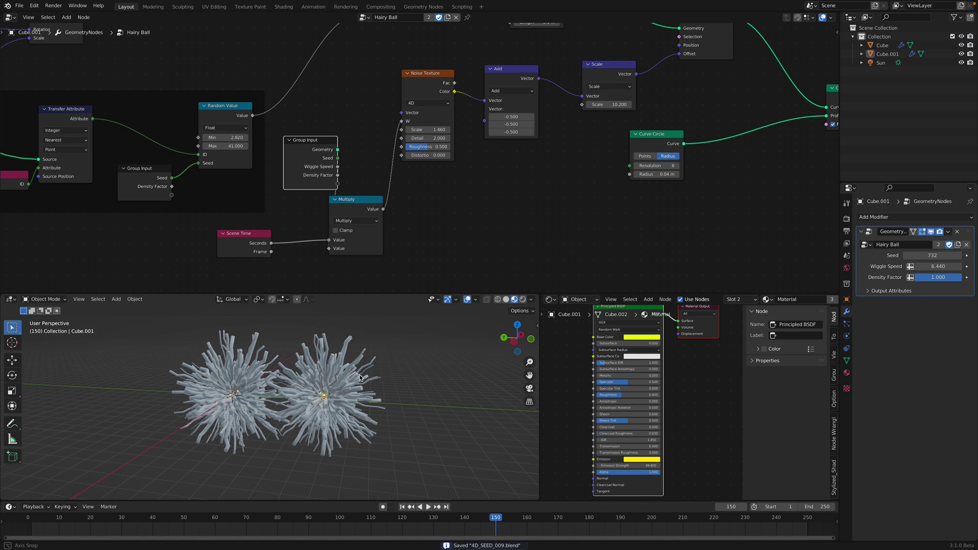
# - Expose the original ball's Ico Sphere Radius through a new Group Input node placed beside it, and save the file
pyautogui.click(230, 389)
pyautogui.scroll(4, 325, 199)
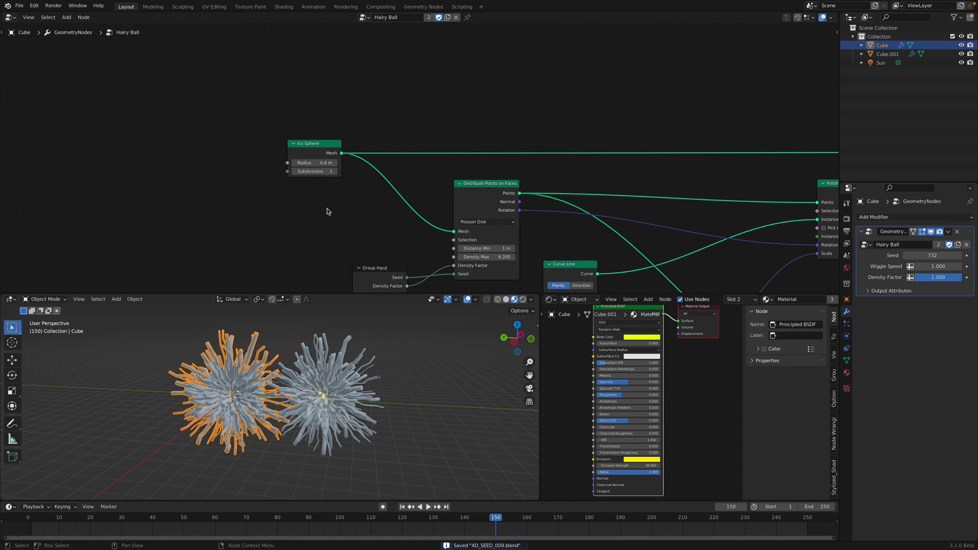
pyautogui.scroll(2, 316, 194)
pyautogui.moveTo(262, 143); pyautogui.dragTo(117, 142)
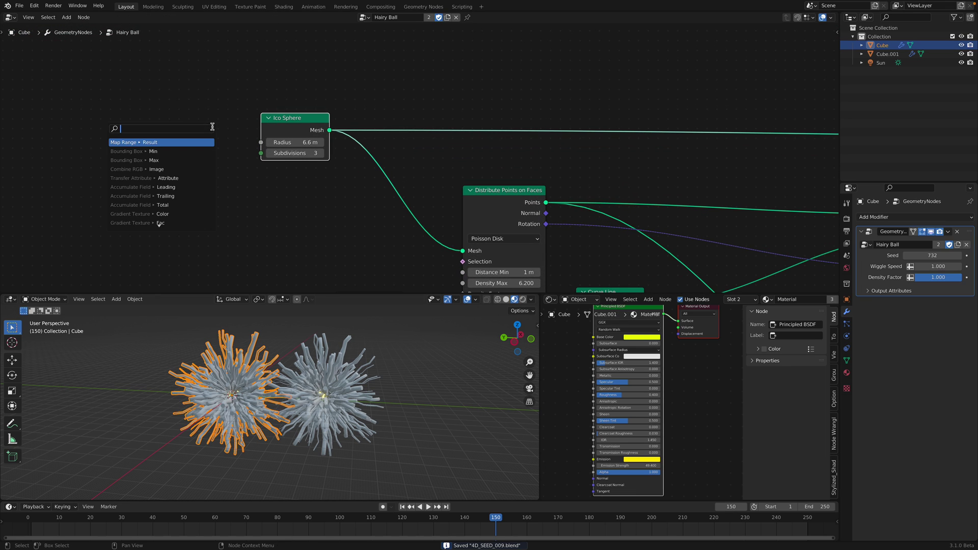
pyautogui.click(153, 169)
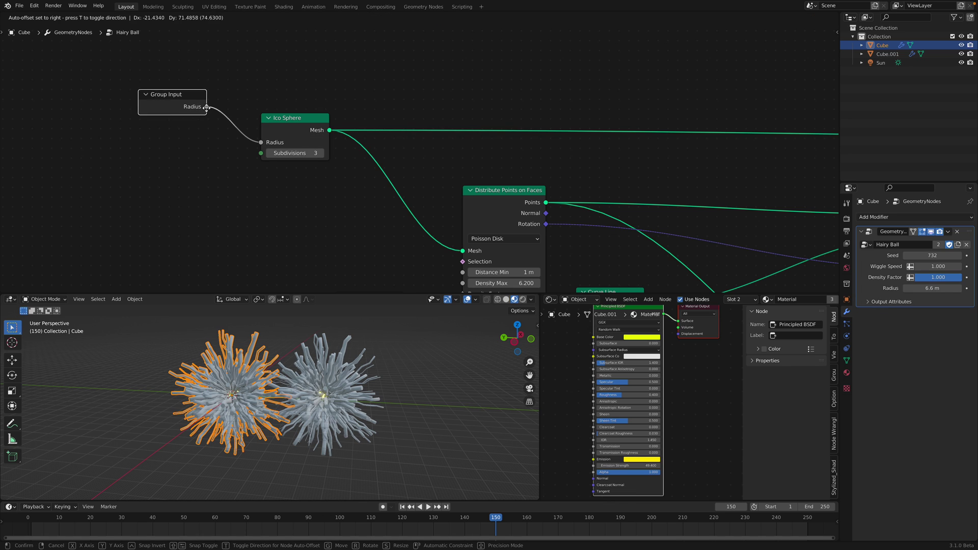
pyautogui.click(207, 107)
pyautogui.hotkey('ctrl', 's')
# - Set the original ball's Radius to 26.4 m and briefly play the animation
pyautogui.moveTo(922, 288); pyautogui.dragTo(950, 288)
pyautogui.press('space')
pyautogui.press('space')
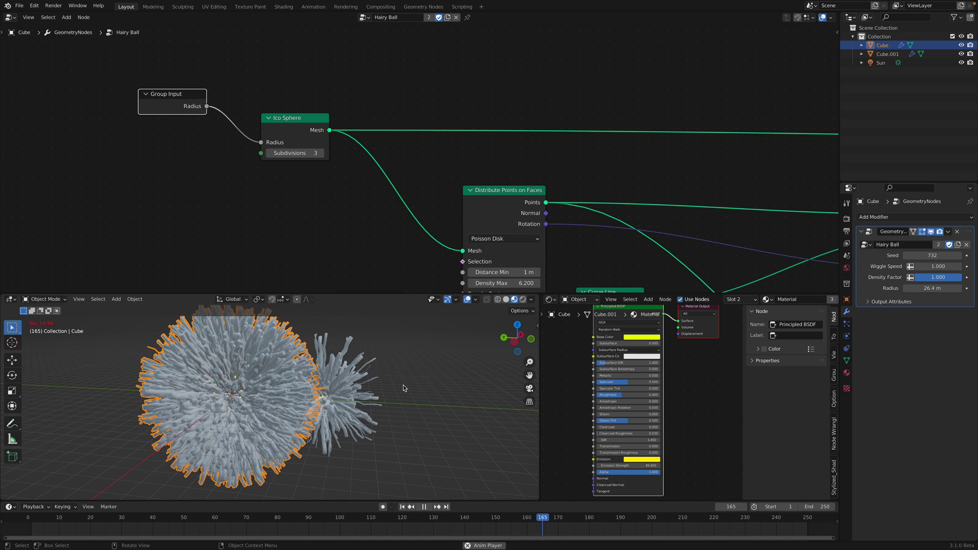
# - Move the duplicate ball away from the enlarged original so the two are clearly separated
pyautogui.click(341, 400)
pyautogui.press('g')
pyautogui.click(428, 404)
pyautogui.click(337, 383)
# - Set the original ball's Density Factor to 0.266 and deselect it
pyautogui.click(287, 373)
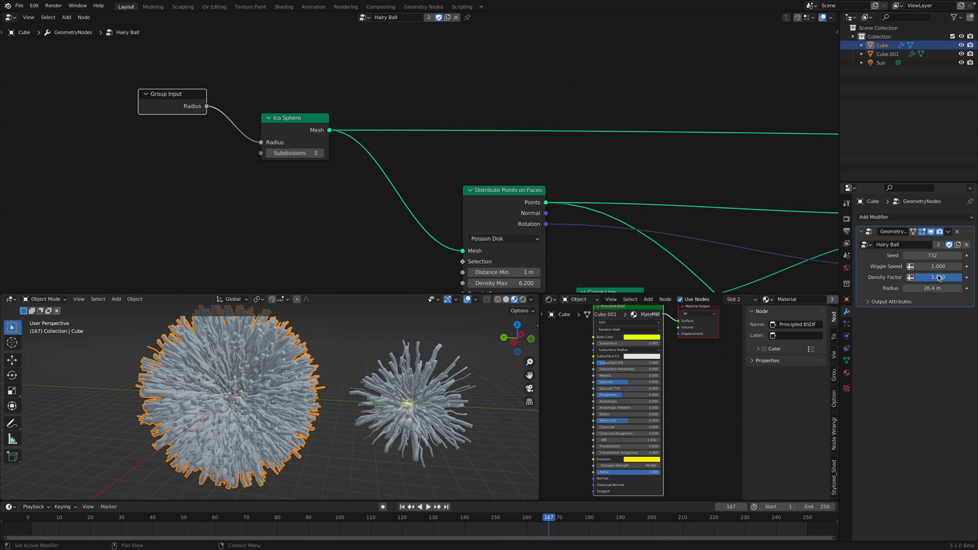
pyautogui.moveTo(938, 278); pyautogui.dragTo(927, 277)
pyautogui.click(351, 360)
# - Play the animation to preview both balls side by side, and save the file
pyautogui.press('space')
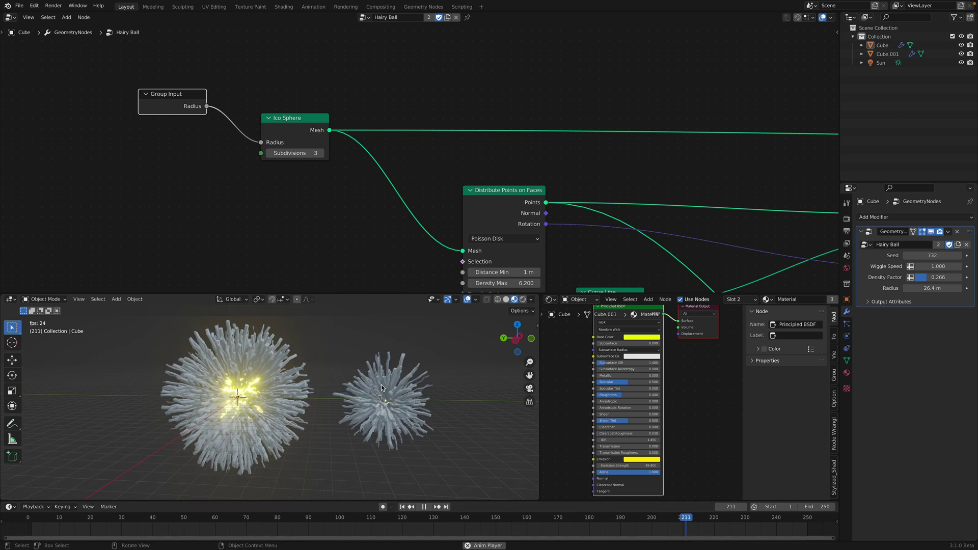
pyautogui.scroll(-1, 382, 388)
pyautogui.moveTo(381, 388)
pyautogui.mouseDown(button='middle')
pyautogui.moveTo(352, 398)
pyautogui.moveTo(375, 396)
pyautogui.mouseUp(button='middle')
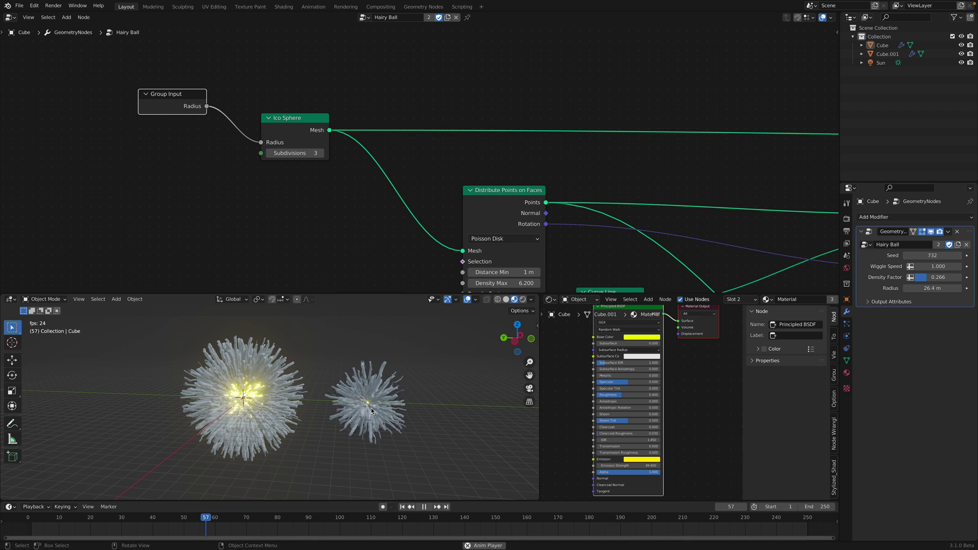
pyautogui.press('space')
pyautogui.hotkey('ctrl', 's')
# - Examine the original ball's hairs and glowing core from several angles, stopped and with the animation playing
pyautogui.scroll(3, 278, 394)
pyautogui.click(277, 394)
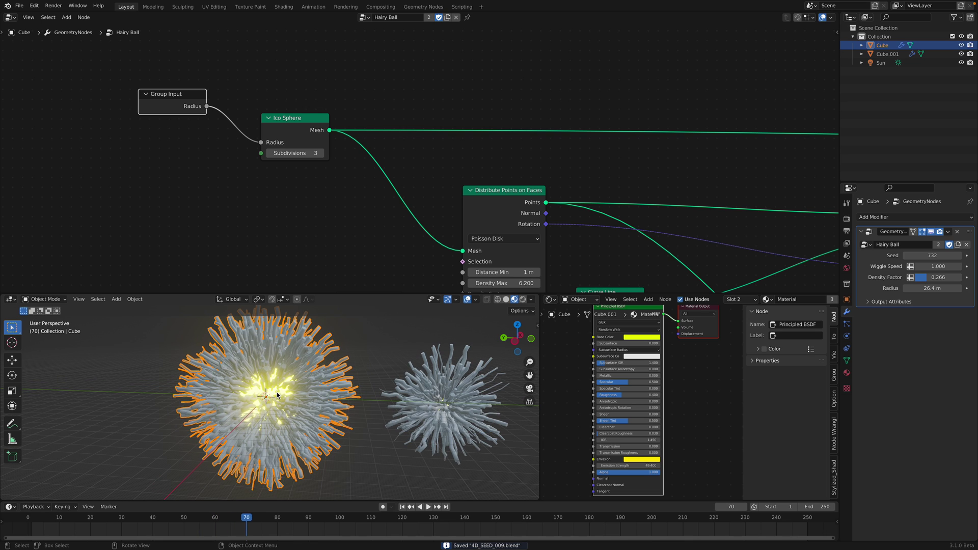
pyautogui.moveTo(278, 395); pyautogui.dragTo(313, 394, button='middle')
pyautogui.scroll(-1, 324, 393)
pyautogui.click(340, 351)
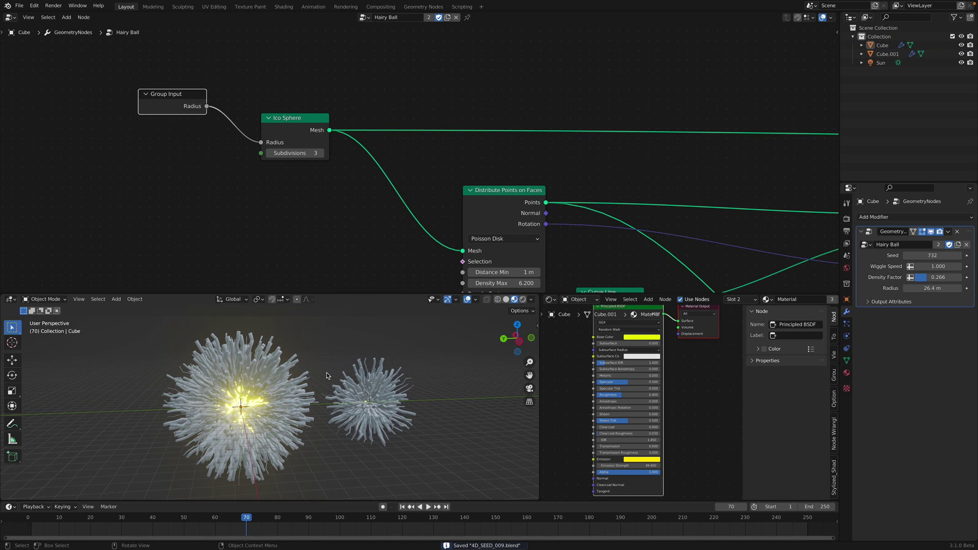
pyautogui.press('space')
pyautogui.scroll(2, 350, 368)
pyautogui.moveTo(350, 369); pyautogui.dragTo(323, 370, button='middle')
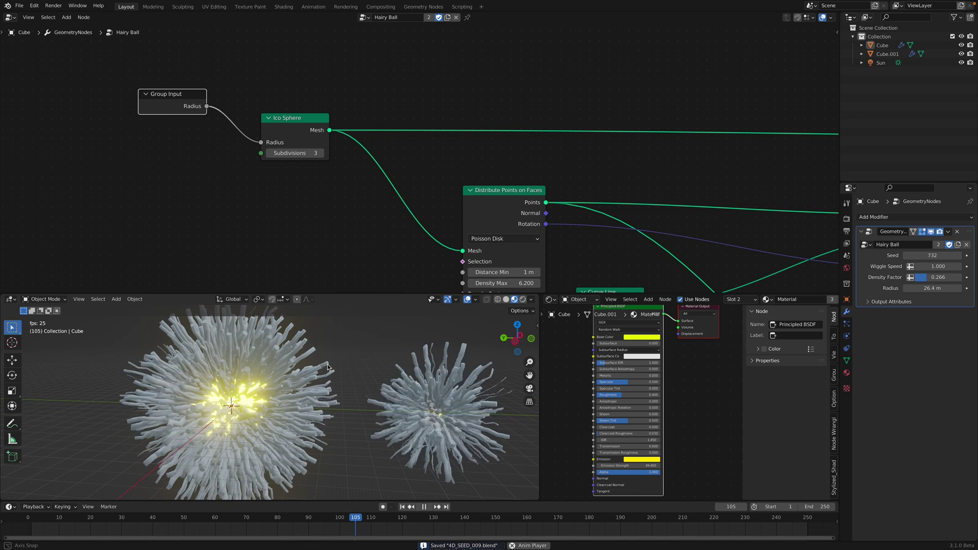
pyautogui.scroll(-1, 323, 371)
pyautogui.press('space')
# - Shift the Set Material and Curve to Mesh nodes slightly upward near the end of the node tree
pyautogui.scroll(-1, 515, 227)
pyautogui.scroll(-2, 516, 226)
pyautogui.moveTo(516, 226); pyautogui.dragTo(239, 177, button='middle')
pyautogui.moveTo(572, 190); pyautogui.dragTo(272, 154, button='middle')
pyautogui.moveTo(540, 207); pyautogui.dragTo(293, 151, button='middle')
pyautogui.scroll(1, 394, 182)
pyautogui.moveTo(583, 195); pyautogui.dragTo(432, 226, button='middle')
pyautogui.moveTo(505, 180)
pyautogui.mouseDown()
pyautogui.moveTo(519, 157)
pyautogui.moveTo(514, 165)
pyautogui.mouseUp()
pyautogui.moveTo(417, 187); pyautogui.dragTo(425, 169)
# - Enlarge the 3D viewport's height and bring the duplicate ball into view
pyautogui.scroll(5, 261, 380)
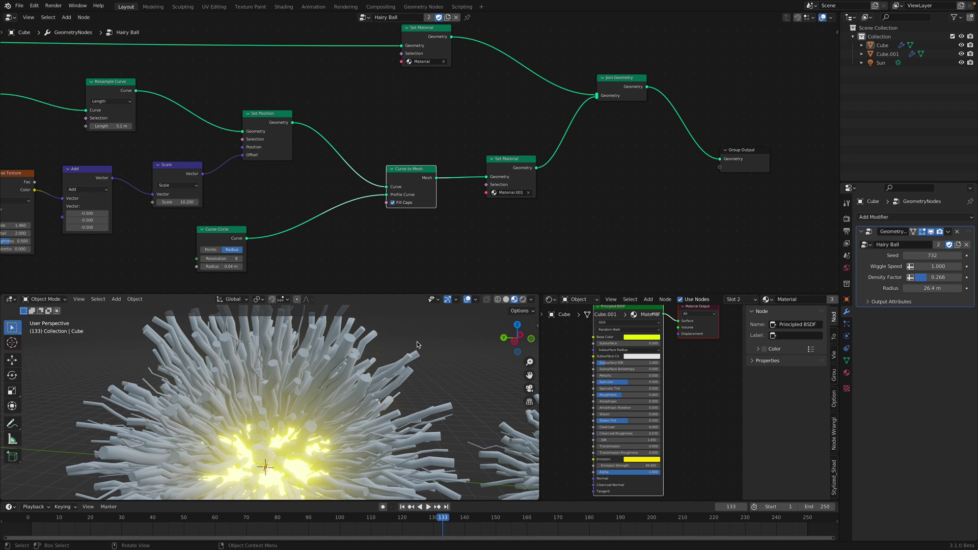
pyautogui.scroll(-2, 338, 377)
pyautogui.moveTo(306, 362); pyautogui.dragTo(284, 350, button='middle')
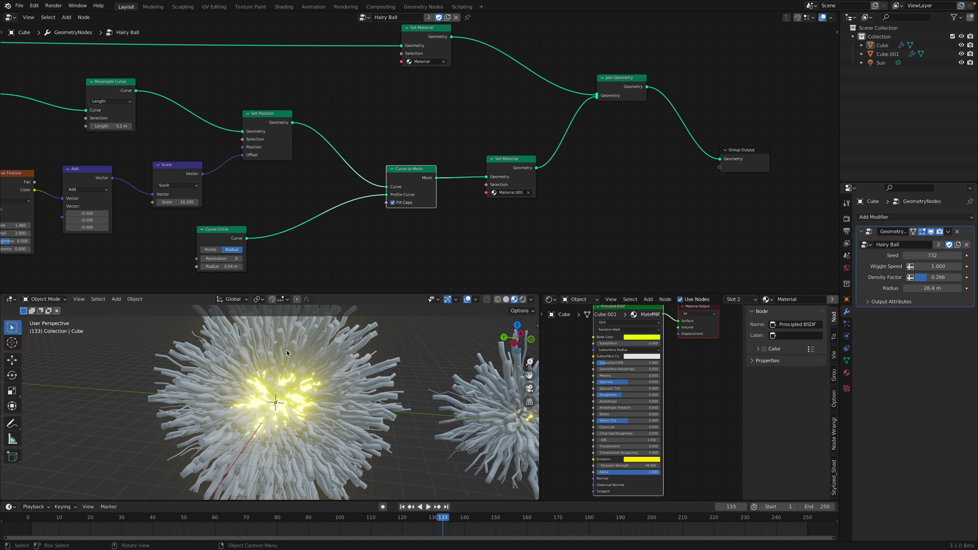
pyautogui.moveTo(415, 199); pyautogui.dragTo(404, 177, button='middle')
pyautogui.moveTo(452, 341); pyautogui.dragTo(459, 342, button='middle')
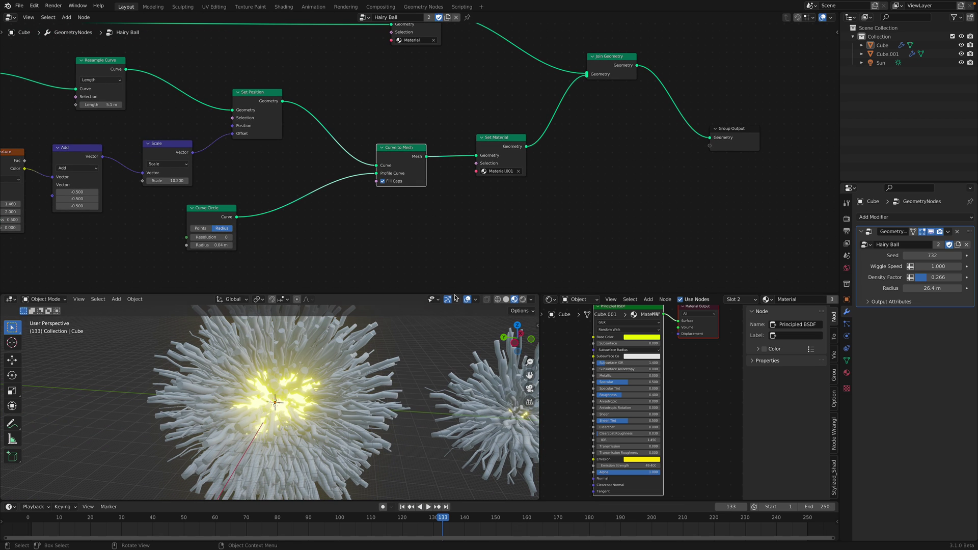
pyautogui.moveTo(454, 295); pyautogui.dragTo(452, 229)
pyautogui.scroll(-2, 324, 325)
pyautogui.keyDown('shift'); pyautogui.moveTo(324, 325); pyautogui.dragTo(205, 305, button='middle'); pyautogui.keyUp('shift')
pyautogui.scroll(2, 360, 355)
# - Add a Subdivision Surface modifier with level 2 to the duplicate ball and inspect its smoothed hairs
pyautogui.click(360, 355)
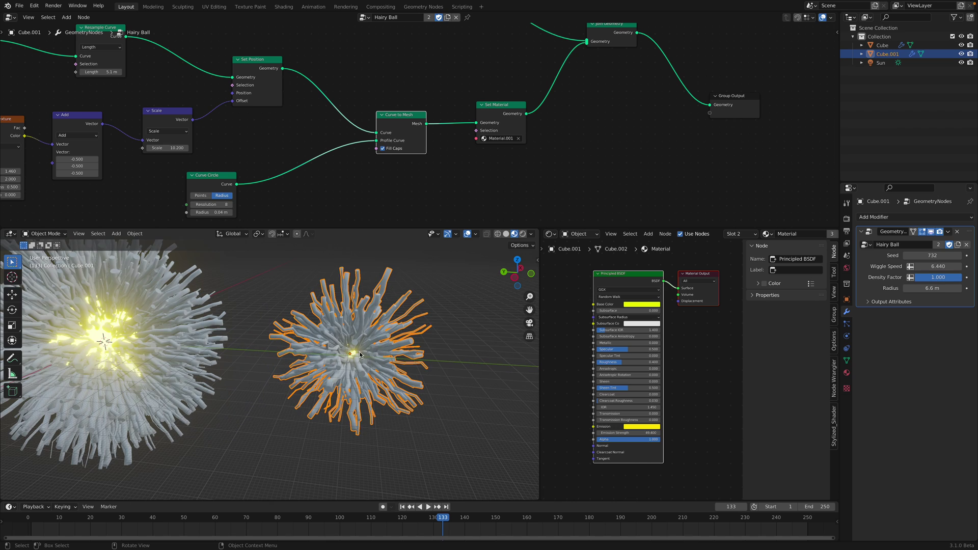
pyautogui.moveTo(360, 355); pyautogui.dragTo(377, 349, button='middle')
pyautogui.hotkey('ctrl', '2')
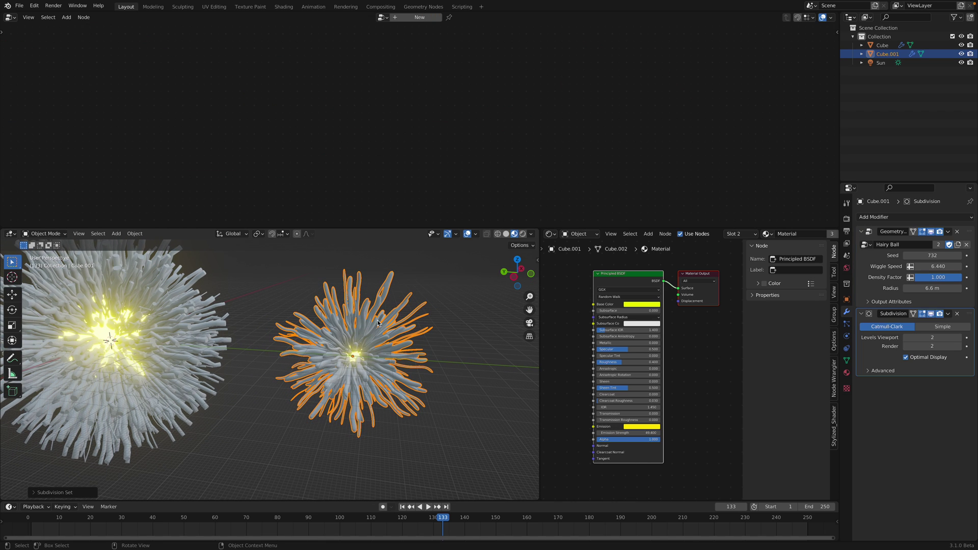
pyautogui.scroll(2, 391, 328)
pyautogui.click(494, 341)
pyautogui.scroll(-1, 409, 331)
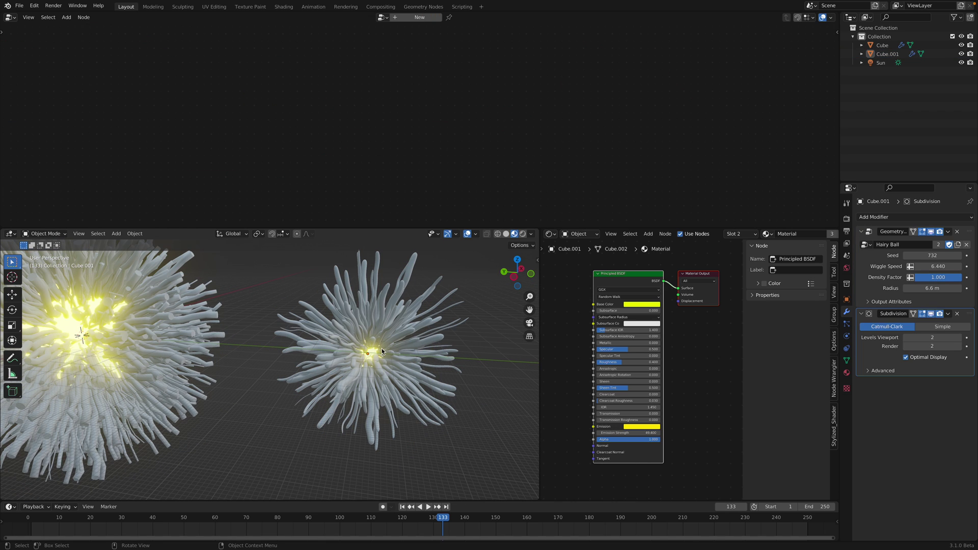
# - Select the duplicate ball and show its Material.001 slot in the material properties
pyautogui.click(381, 349)
pyautogui.keyDown('shift'); pyautogui.moveTo(420, 345); pyautogui.dragTo(359, 347, button='middle'); pyautogui.keyUp('shift')
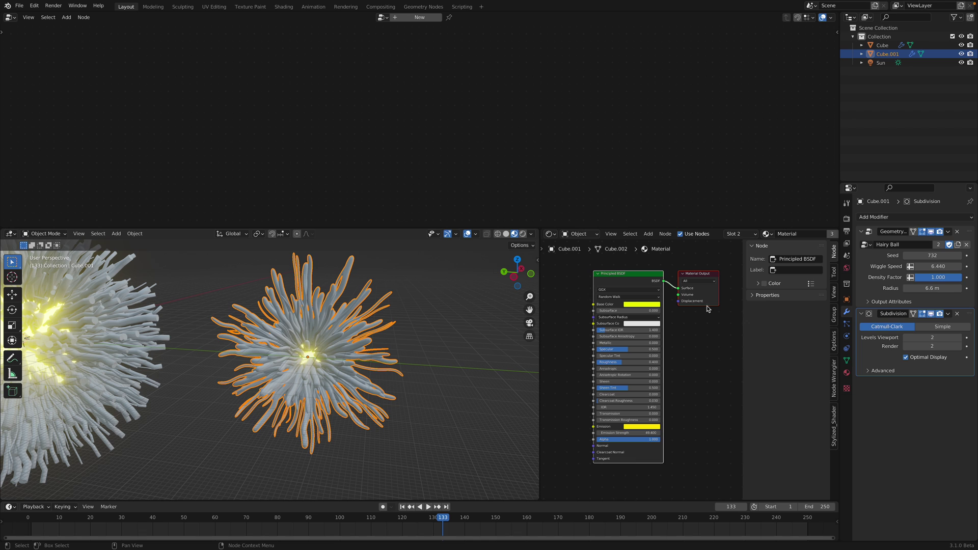
pyautogui.click(847, 371)
pyautogui.click(912, 220)
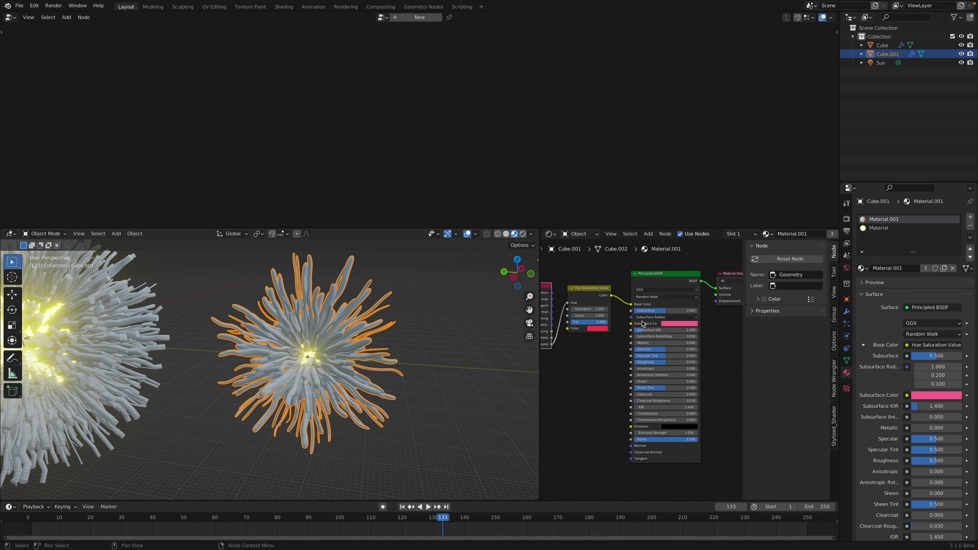
# - Switch the viewport to Rendered shading and examine both coloured balls in a fullscreen view
pyautogui.click(522, 234)
pyautogui.hotkey('alt', 'a')
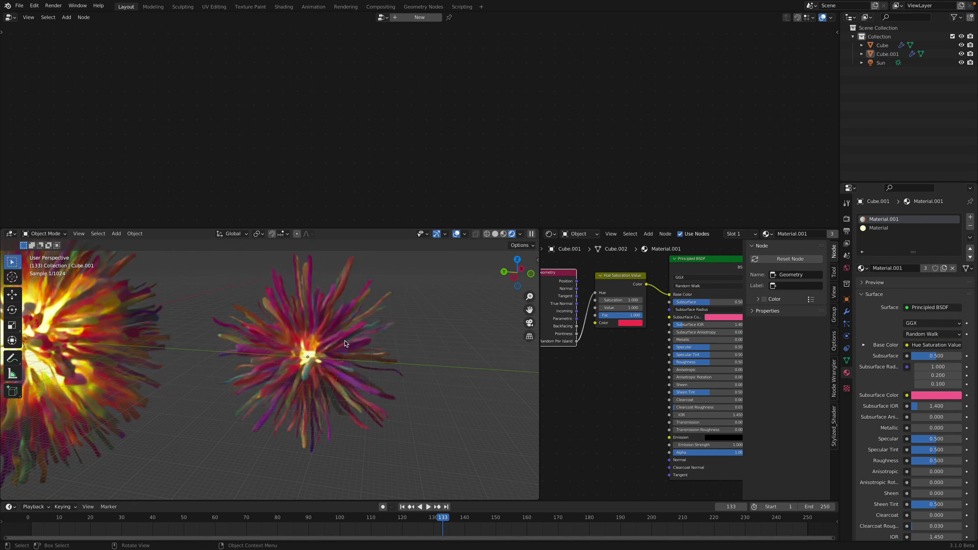
pyautogui.keyDown('shift'); pyautogui.moveTo(317, 342); pyautogui.dragTo(411, 349, button='middle'); pyautogui.keyUp('shift')
pyautogui.hotkey('ctrl', 'alt', 'space')
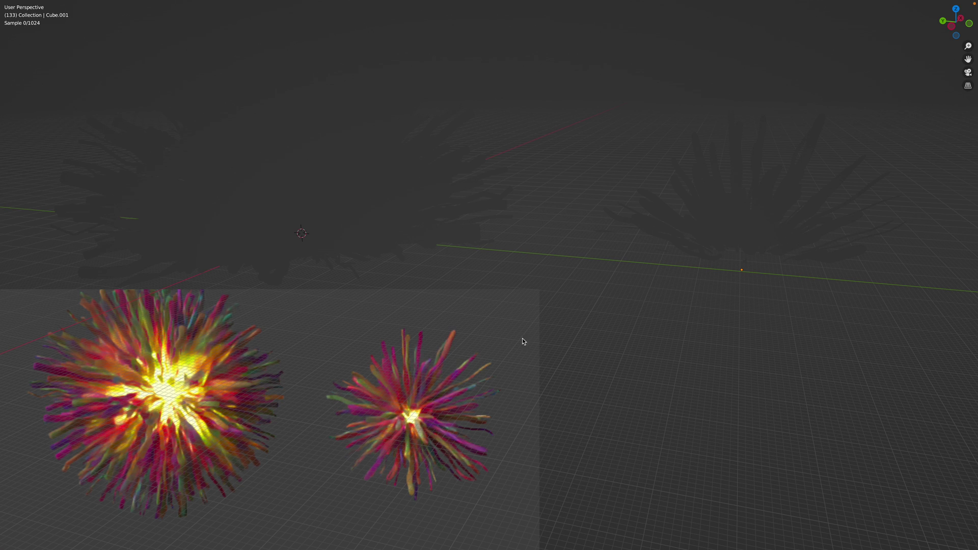
pyautogui.scroll(-1, 580, 365)
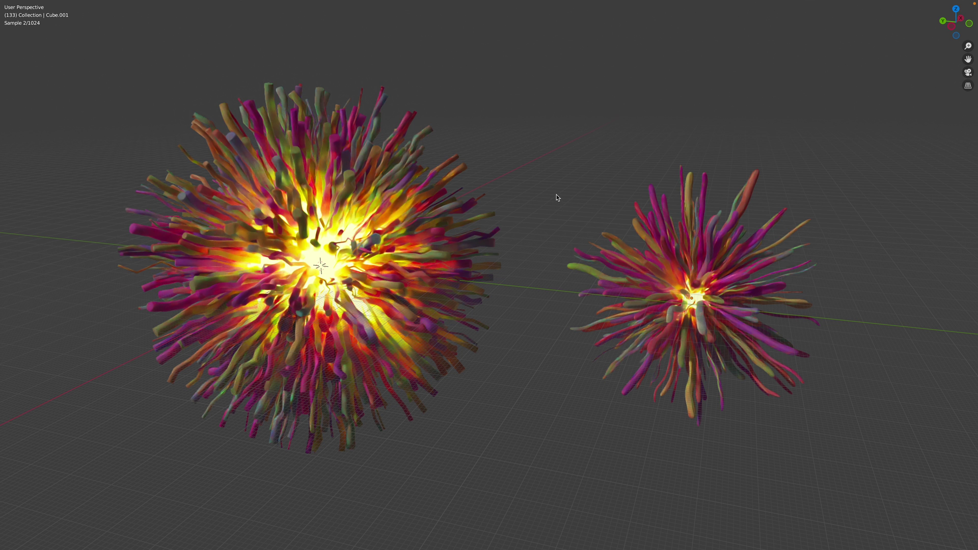
pyautogui.hotkey('ctrl', 'alt', 'space')
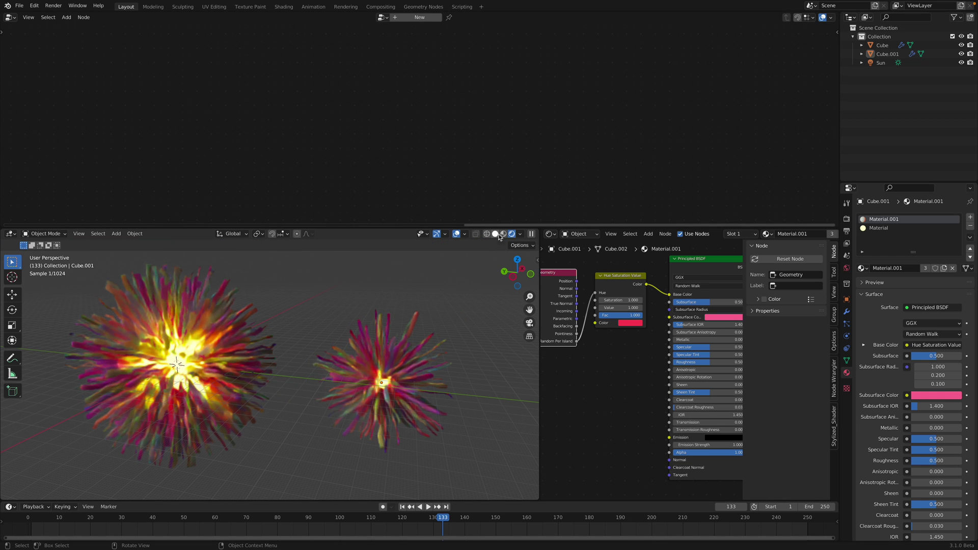
# - Return the viewport to Material Preview shading and save the file
pyautogui.click(501, 234)
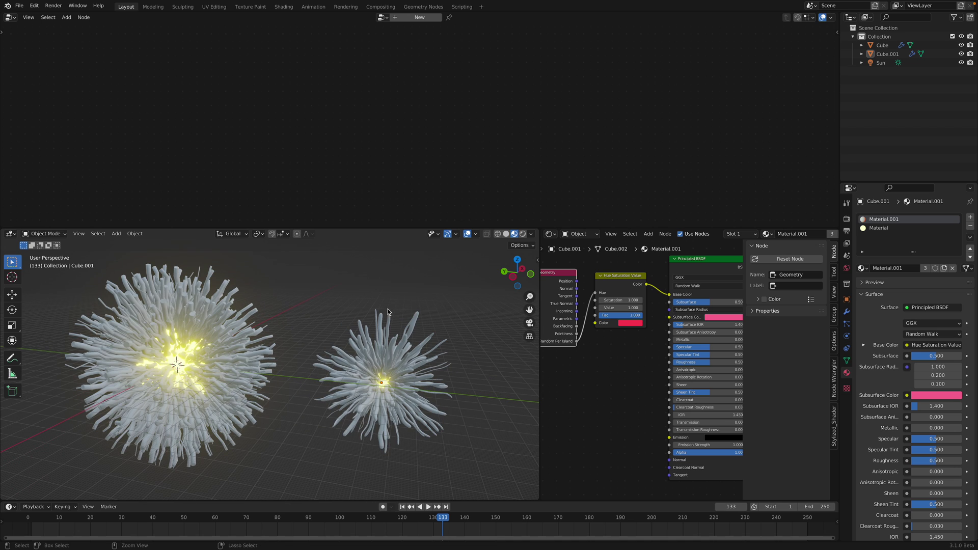
pyautogui.hotkey('ctrl', 's')
pyautogui.click(391, 323)
# - Display the original ball's node tree and reposition the Radius Group Input node before the Ico Sphere
pyautogui.click(208, 360)
pyautogui.scroll(-8, 389, 153)
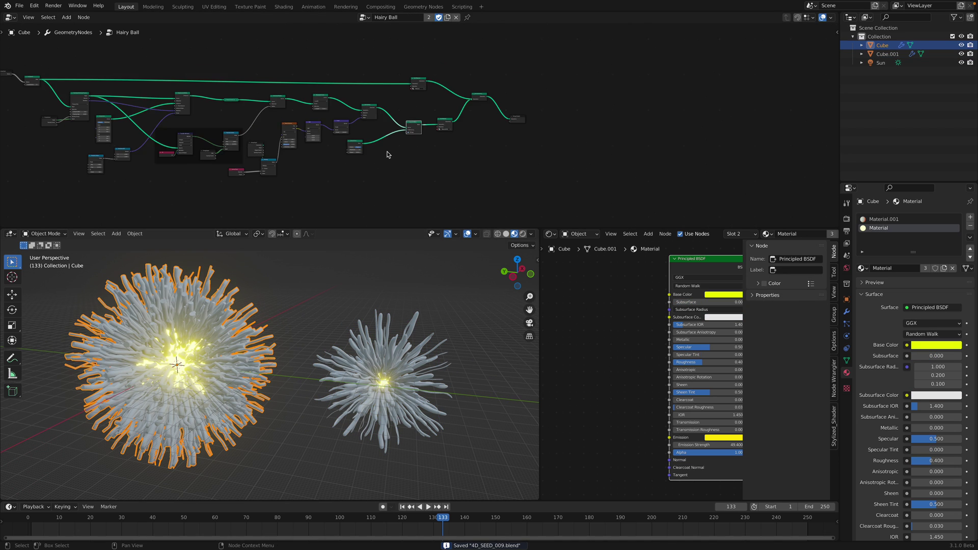
pyautogui.moveTo(383, 153); pyautogui.dragTo(481, 147, button='middle')
pyautogui.scroll(8, 484, 147)
pyautogui.moveTo(83, 60); pyautogui.dragTo(42, 62)
pyautogui.moveTo(192, 63); pyautogui.dragTo(202, 71, button='middle')
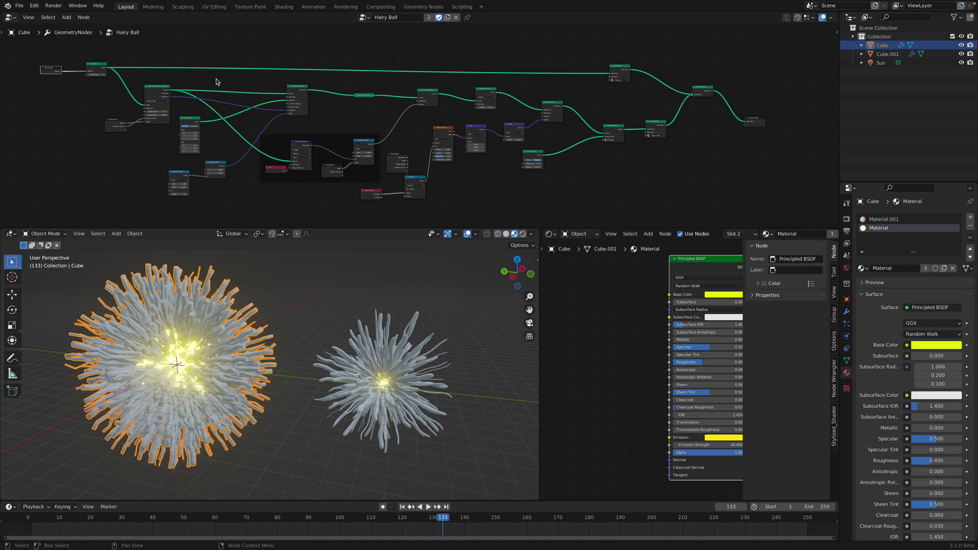
pyautogui.scroll(2, 216, 79)
pyautogui.scroll(-1, 113, 79)
pyautogui.moveTo(106, 77); pyautogui.dragTo(117, 82, button='middle')
pyautogui.moveTo(34, 74); pyautogui.dragTo(43, 68)
pyautogui.moveTo(239, 66); pyautogui.dragTo(235, 59, button='middle')
pyautogui.moveTo(383, 127); pyautogui.dragTo(385, 126, button='middle')
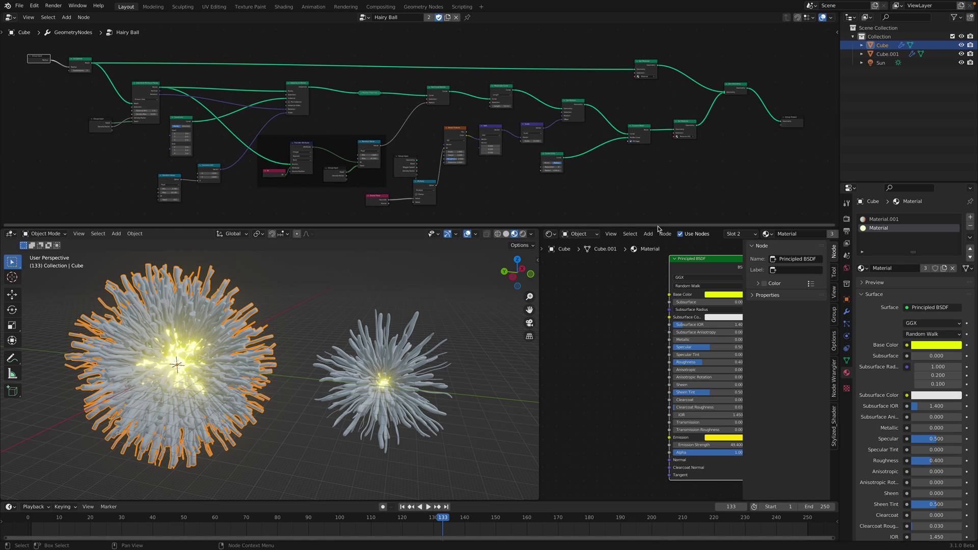
# - Rearrange the Curve to Mesh, Set Position, Curve Circle and following Set Material nodes into a tidier layout
pyautogui.moveTo(640, 127); pyautogui.dragTo(612, 129)
pyautogui.moveTo(573, 100); pyautogui.dragTo(561, 97)
pyautogui.scroll(3, 566, 162)
pyautogui.moveTo(581, 160); pyautogui.dragTo(600, 155)
pyautogui.moveTo(659, 128); pyautogui.dragTo(648, 122)
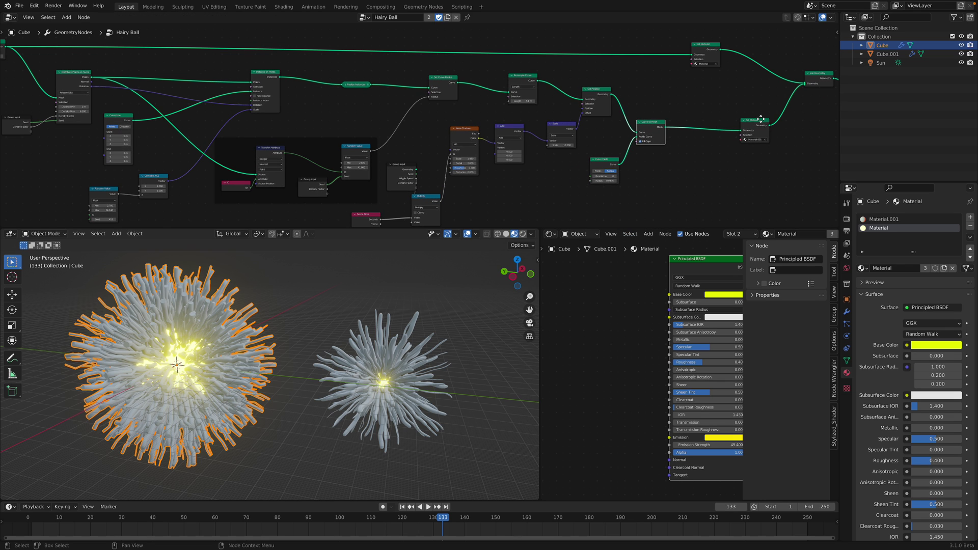
pyautogui.moveTo(759, 120); pyautogui.dragTo(730, 114)
# - Move the upper Set Material, Join Geometry and Group Output nodes closer to the rest of the tree, and save the file
pyautogui.moveTo(710, 69); pyautogui.dragTo(673, 90, button='middle')
pyautogui.moveTo(663, 66); pyautogui.dragTo(591, 62)
pyautogui.moveTo(774, 94); pyautogui.dragTo(735, 90)
pyautogui.scroll(-2, 741, 96)
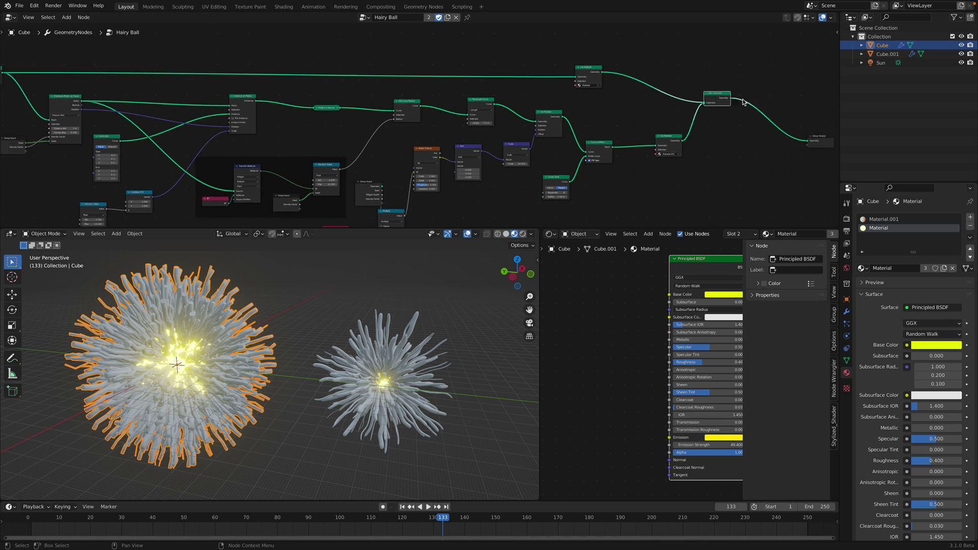
pyautogui.moveTo(793, 130); pyautogui.dragTo(687, 121, button='middle')
pyautogui.moveTo(686, 126); pyautogui.dragTo(633, 108)
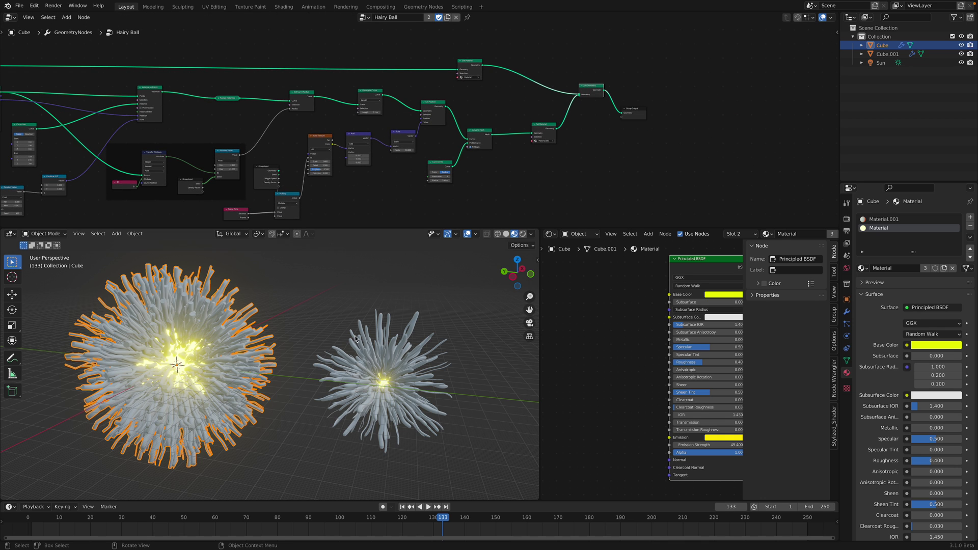
pyautogui.moveTo(301, 162); pyautogui.dragTo(571, 154, button='middle')
pyautogui.hotkey('ctrl', 's')
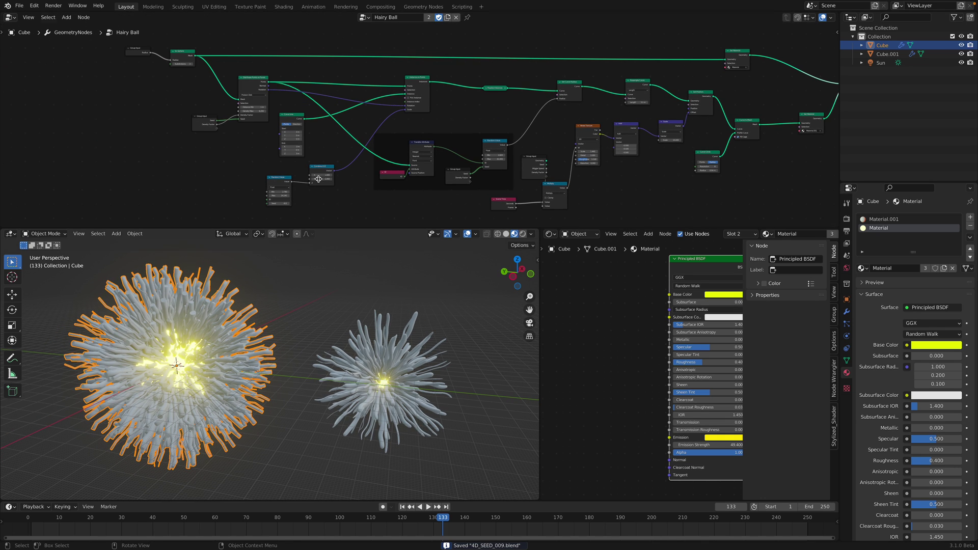
# - Realign the Radius Group Input and Ico Sphere nodes at the start of the tree
pyautogui.moveTo(316, 176); pyautogui.dragTo(407, 197, button='middle')
pyautogui.moveTo(234, 75)
pyautogui.mouseDown()
pyautogui.moveTo(207, 72)
pyautogui.moveTo(222, 90)
pyautogui.mouseUp()
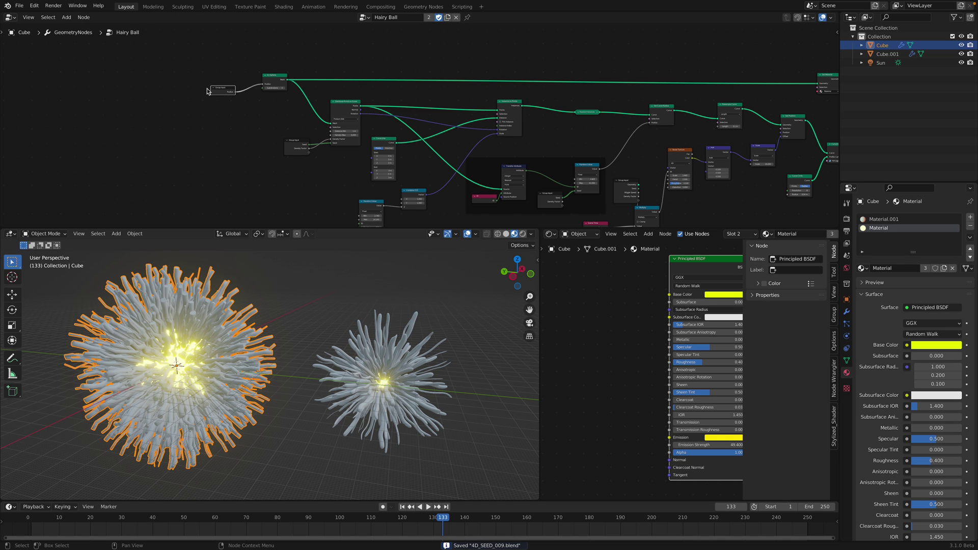
pyautogui.moveTo(217, 105); pyautogui.dragTo(286, 139, button='middle')
pyautogui.scroll(6, 286, 139)
pyautogui.moveTo(213, 124); pyautogui.dragTo(209, 97)
pyautogui.scroll(1, 165, 55)
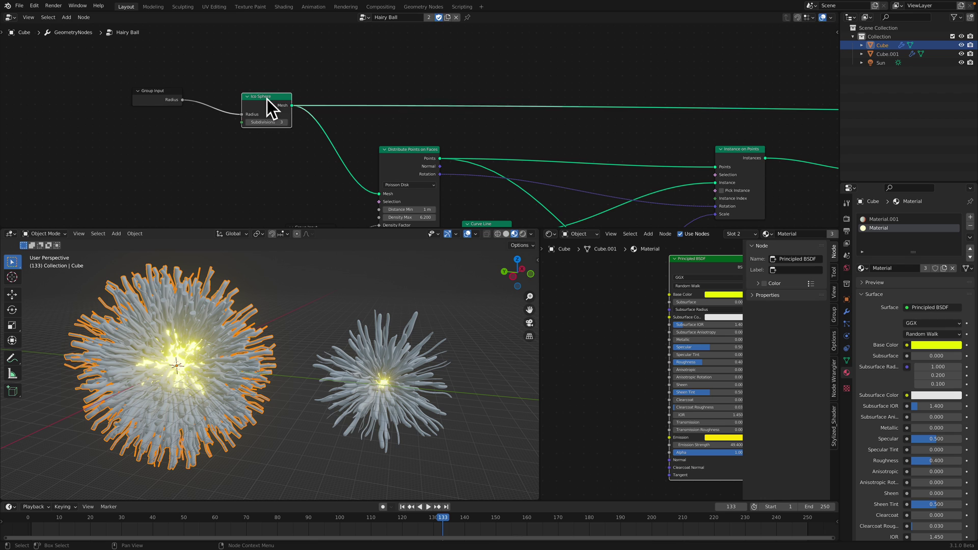
# - Shift the Ico Sphere and Radius Group Input nodes slightly, switch the viewport to solid shading, and save the file
pyautogui.moveTo(266, 97); pyautogui.dragTo(261, 91)
pyautogui.moveTo(171, 92); pyautogui.dragTo(153, 75)
pyautogui.click(506, 234)
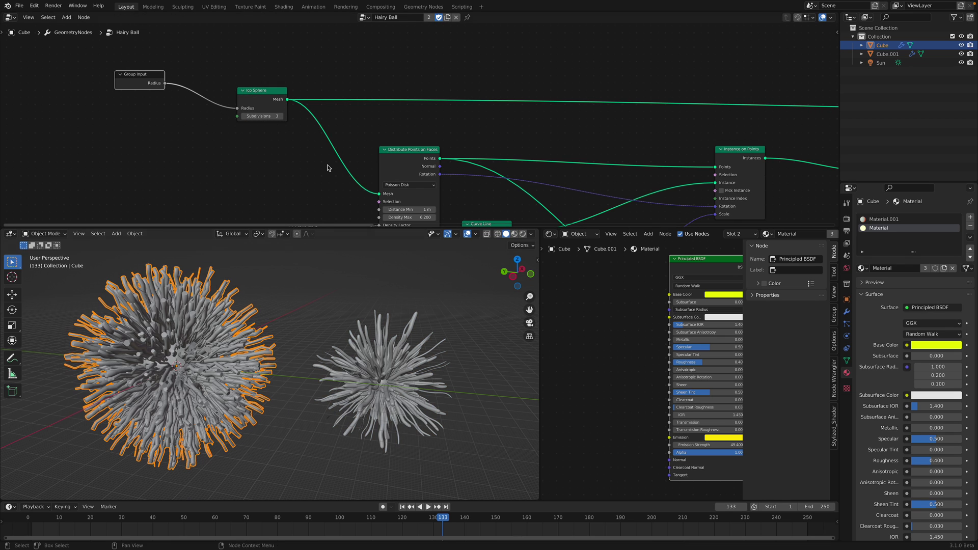
pyautogui.hotkey('ctrl', 's')
# - Add a Curve Circle node near the start of the tree and duplicate it directly below
pyautogui.moveTo(214, 121); pyautogui.dragTo(376, 121, button='middle')
pyautogui.hotkey('shift', 'a')
pyautogui.click(205, 138)
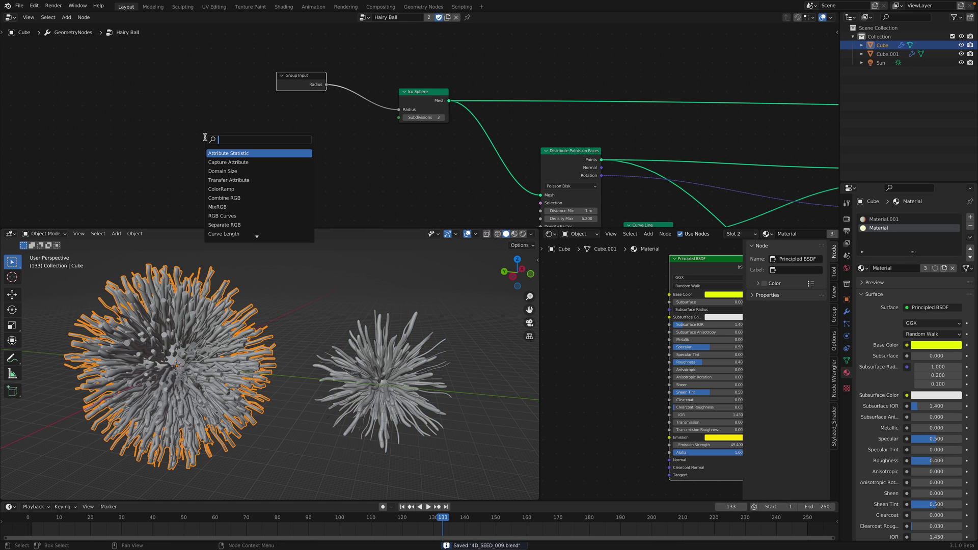
pyautogui.write('cir')
pyautogui.press('Down')
pyautogui.press('Return')
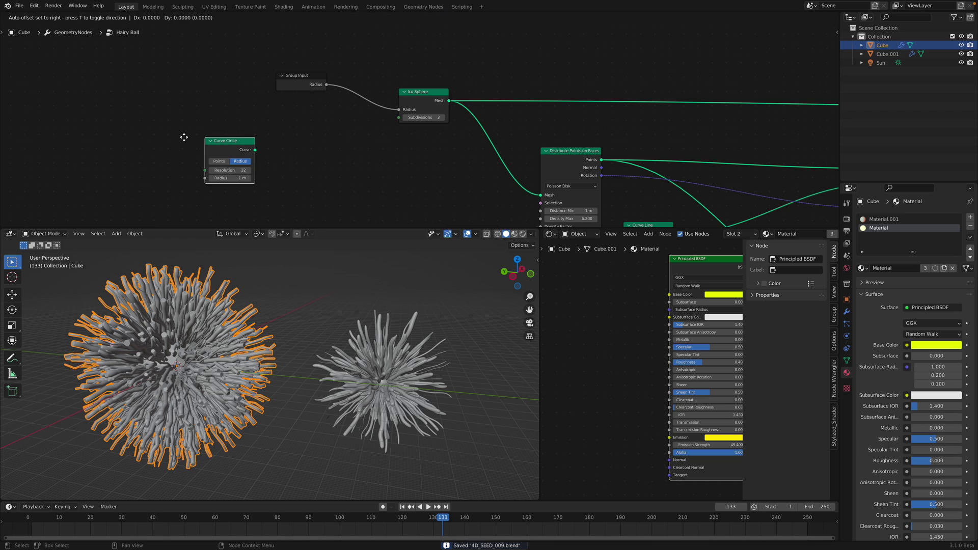
pyautogui.click(148, 145)
pyautogui.hotkey('shift', 'd')
pyautogui.click(150, 202)
# - Add a Curve to Mesh node with the upper Curve Circle as its Curve and the lower one as its Profile Curve
pyautogui.hotkey('shift', 'a')
pyautogui.click(228, 164)
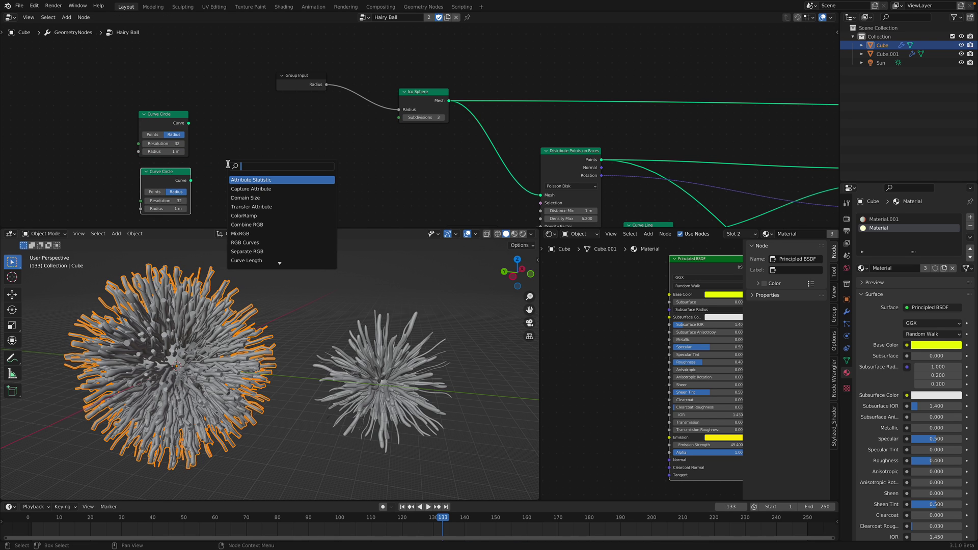
pyautogui.write('curve to m')
pyautogui.press('Return')
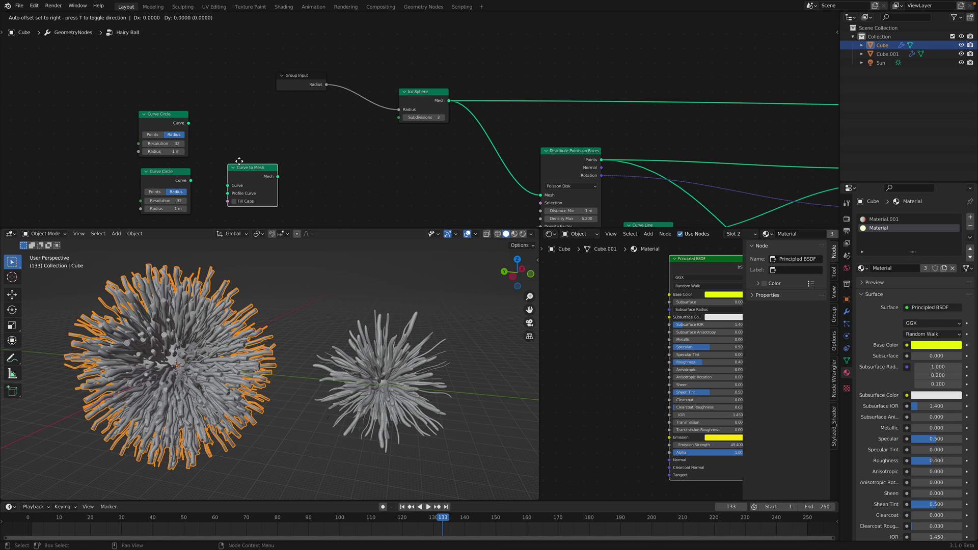
pyautogui.click(269, 127)
pyautogui.moveTo(191, 124); pyautogui.dragTo(259, 152)
pyautogui.moveTo(191, 180); pyautogui.dragTo(258, 159)
pyautogui.click(310, 144)
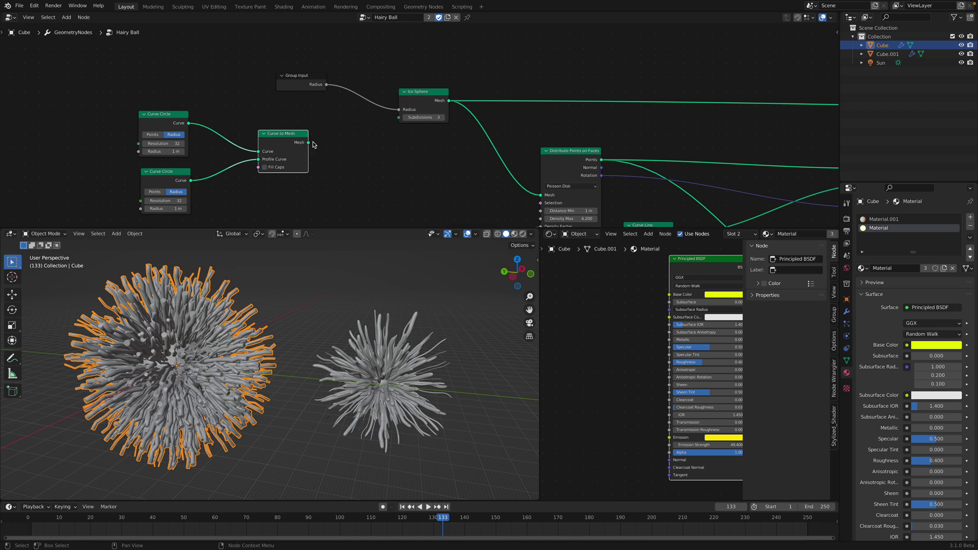
pyautogui.moveTo(313, 144); pyautogui.dragTo(396, 112)
pyautogui.moveTo(359, 143); pyautogui.dragTo(359, 141)
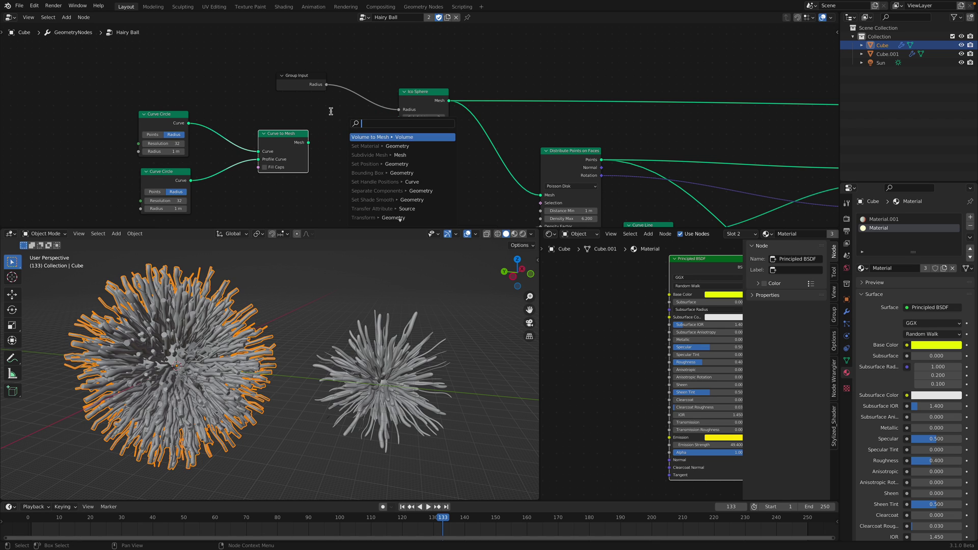
pyautogui.press('Escape')
pyautogui.moveTo(437, 148); pyautogui.dragTo(386, 130, button='middle')
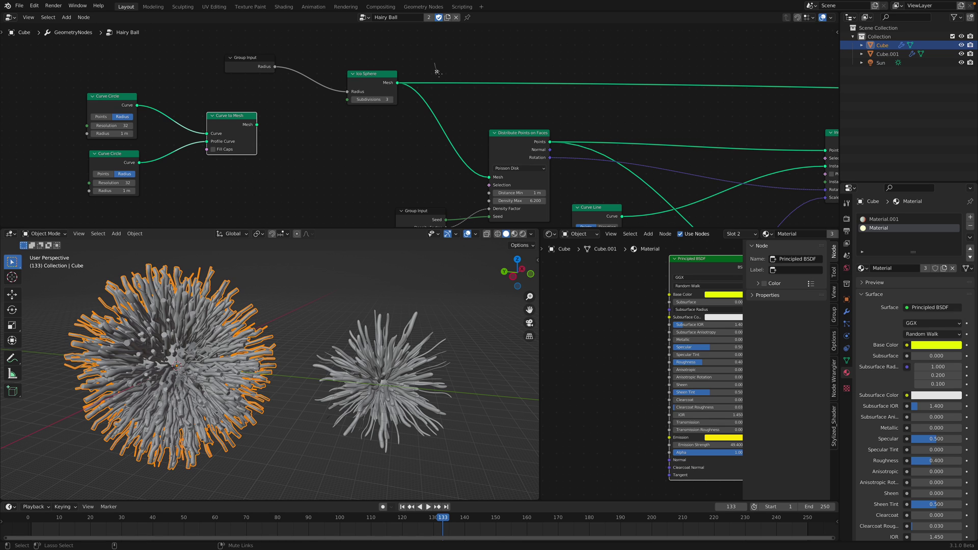
pyautogui.keyDown('ctrl'); pyautogui.keyDown('alt'); pyautogui.moveTo(417, 129); pyautogui.dragTo(419, 130, button='right'); pyautogui.keyUp('alt'); pyautogui.keyUp('ctrl')
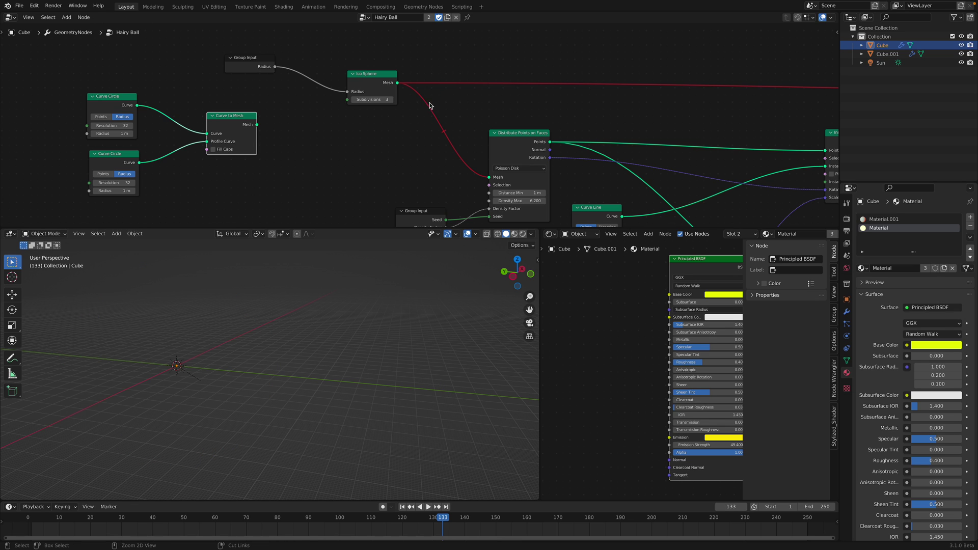
pyautogui.hotkey('ctrl', 'z')
# - Insert a reroute on the Ico Sphere's mesh links and feed it from the Curve to Mesh output instead, repositioning both nodes
pyautogui.keyDown('shift'); pyautogui.moveTo(423, 76); pyautogui.dragTo(421, 124, button='right'); pyautogui.keyUp('shift')
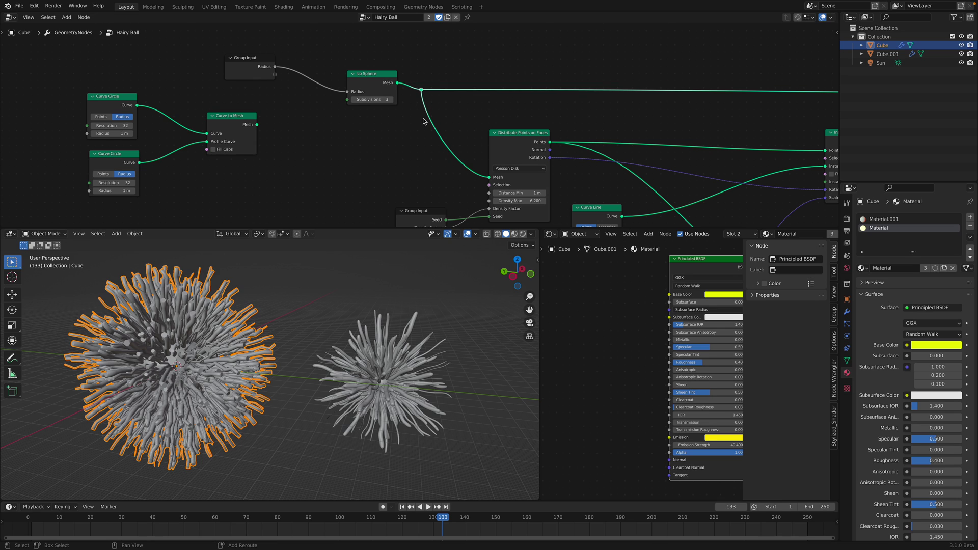
pyautogui.moveTo(383, 83); pyautogui.dragTo(356, 69)
pyautogui.moveTo(259, 125); pyautogui.dragTo(419, 92)
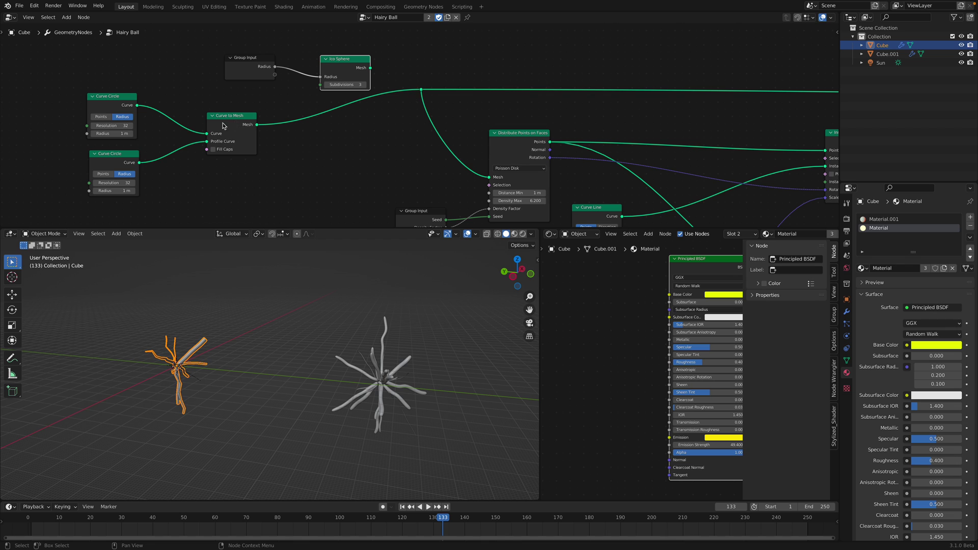
pyautogui.moveTo(222, 126); pyautogui.dragTo(282, 133)
# - Set the upper Curve Circle's radius to 10 m and the profile circle's radius to 3.4 m, and shift the profile circle node
pyautogui.moveTo(109, 134)
pyautogui.mouseDown()
pyautogui.moveTo(140, 134)
pyautogui.moveTo(116, 134)
pyautogui.mouseUp()
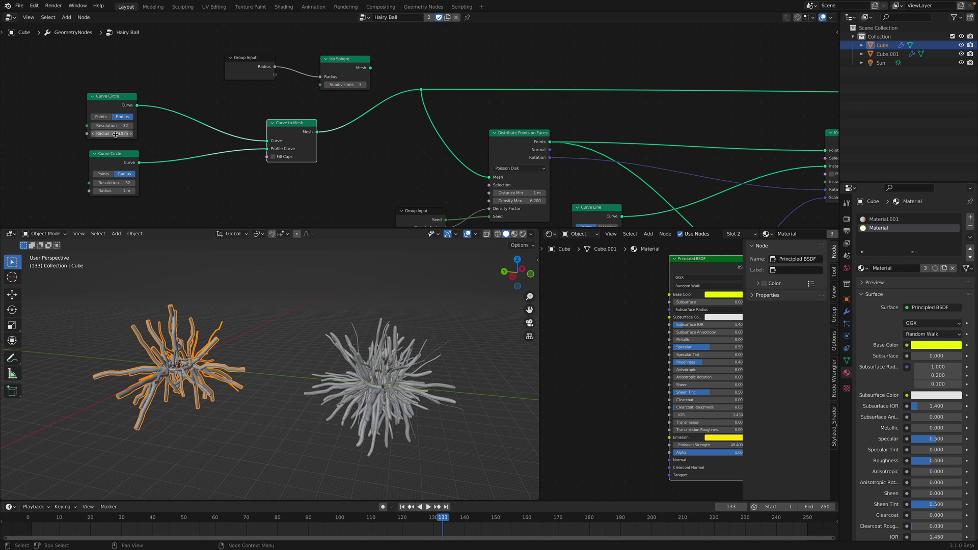
pyautogui.moveTo(364, 355); pyautogui.dragTo(356, 367, button='middle')
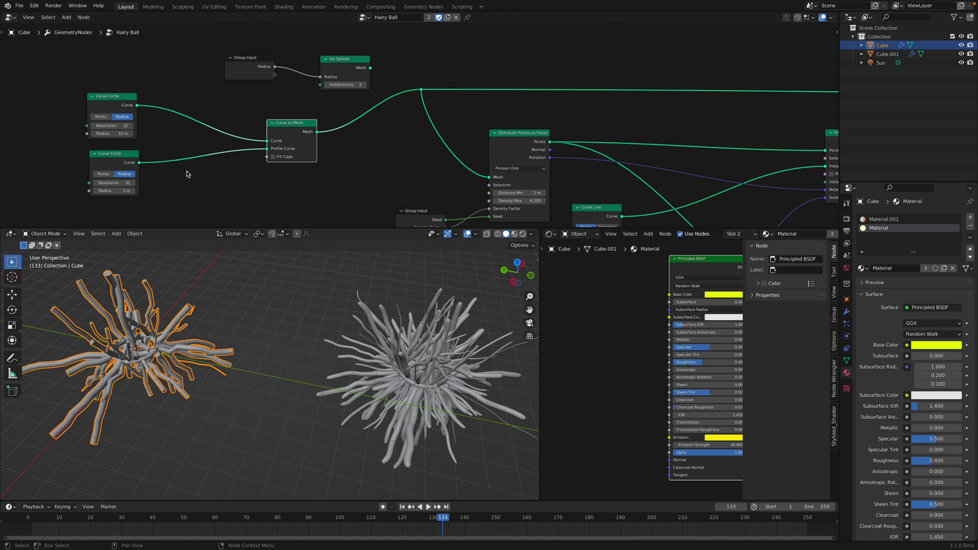
pyautogui.moveTo(114, 190); pyautogui.dragTo(140, 193)
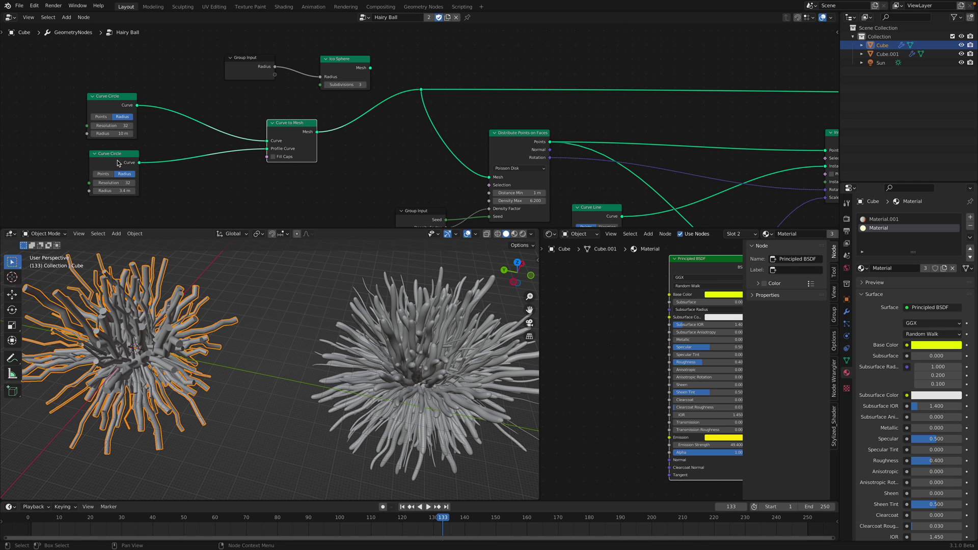
pyautogui.moveTo(117, 160); pyautogui.dragTo(140, 163)
# - Set Density Max to 1 and Distance Min to 5 m on the Distribute Points on Faces node
pyautogui.moveTo(415, 194); pyautogui.dragTo(413, 173, button='middle')
pyautogui.moveTo(415, 357); pyautogui.dragTo(423, 377, button='middle')
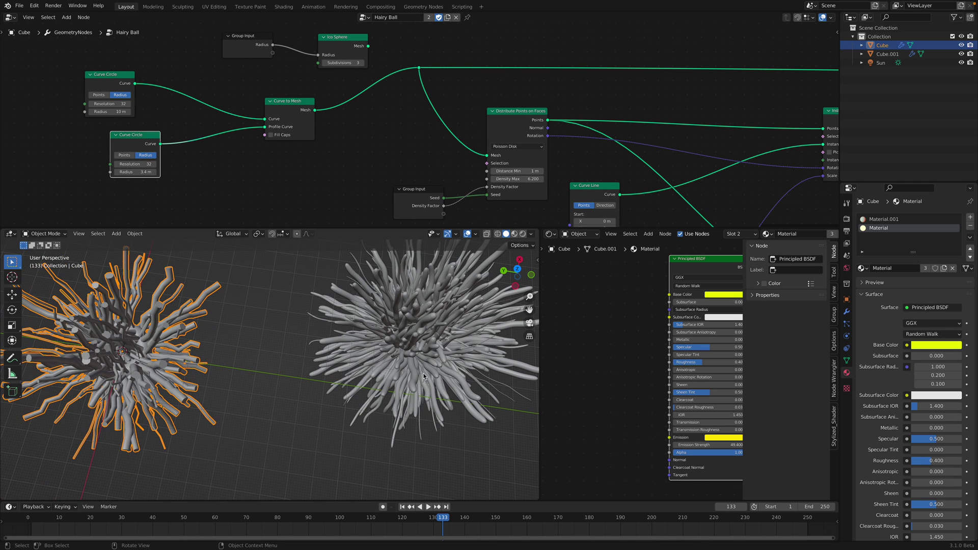
pyautogui.scroll(-2, 212, 211)
pyautogui.moveTo(212, 212); pyautogui.dragTo(298, 199, button='middle')
pyautogui.scroll(-1, 381, 328)
pyautogui.moveTo(381, 328); pyautogui.dragTo(381, 307, button='middle')
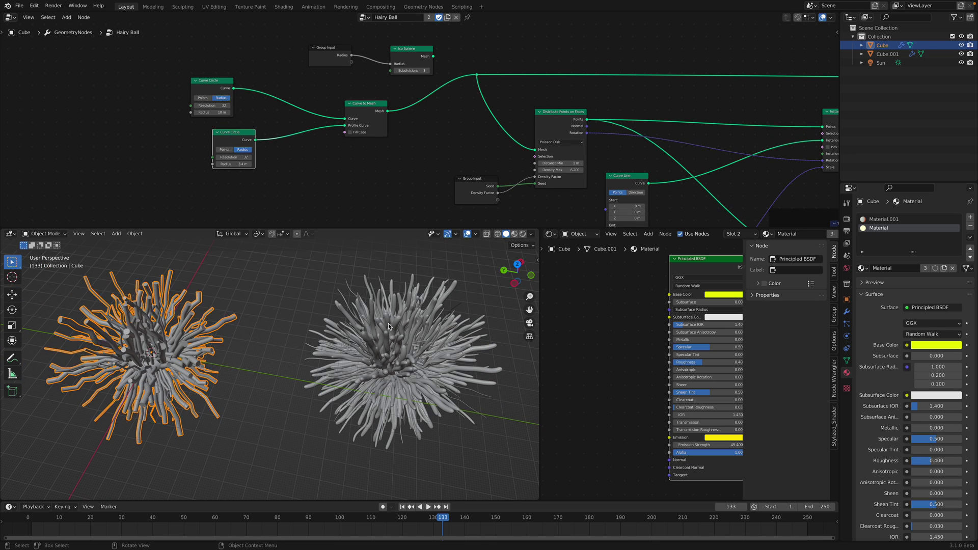
pyautogui.moveTo(462, 135); pyautogui.dragTo(360, 109, button='middle')
pyautogui.scroll(2, 407, 126)
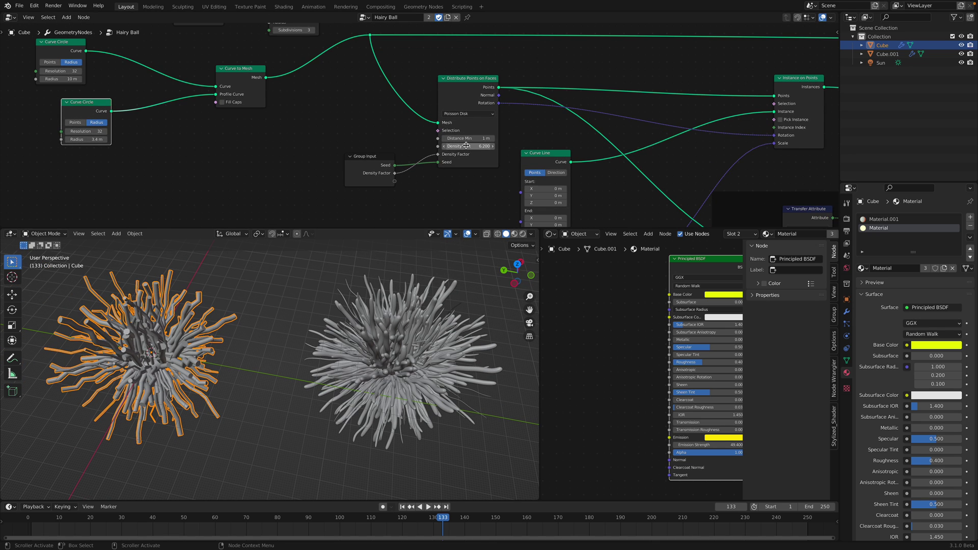
pyautogui.press('Return')
pyautogui.click(478, 140)
pyautogui.write('5')
pyautogui.press('Return')
# - Enlarge the profile Curve Circle's radius to about 13.6 m and set its resolution to 12
pyautogui.moveTo(171, 129); pyautogui.dragTo(225, 131, button='middle')
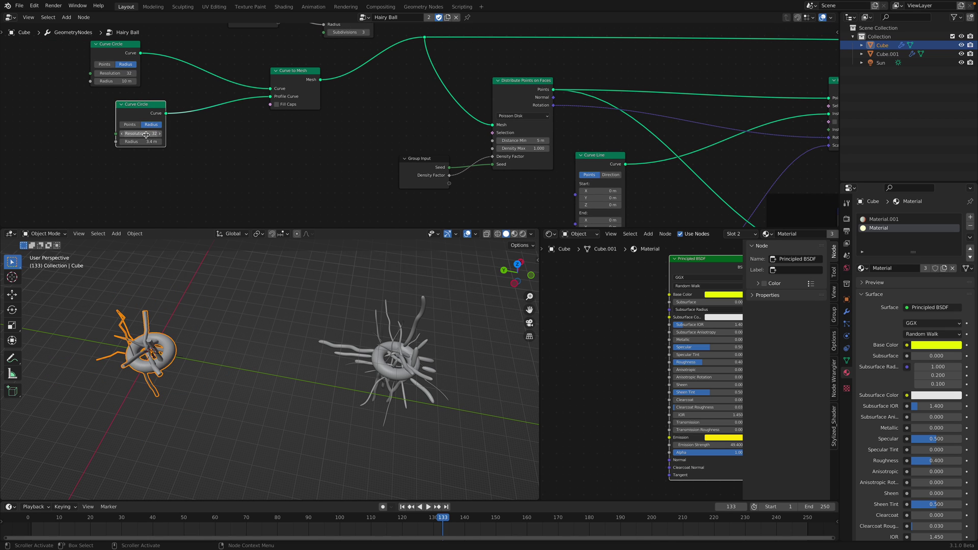
pyautogui.moveTo(140, 142); pyautogui.dragTo(192, 141)
pyautogui.doubleClick(142, 134)
pyautogui.write('12')
pyautogui.press('Return')
# - Set the upper Curve Circle's resolution to 12 and enlarge its radius to about 33.2 m
pyautogui.doubleClick(125, 74)
pyautogui.write('12')
pyautogui.press('Return')
pyautogui.moveTo(124, 82); pyautogui.dragTo(163, 81)
pyautogui.moveTo(390, 369); pyautogui.dragTo(394, 359, button='middle')
# - Set the point distribution's Density Max to 3, and reduce Distance Min to 3 m and finally to 1 m
pyautogui.click(522, 148)
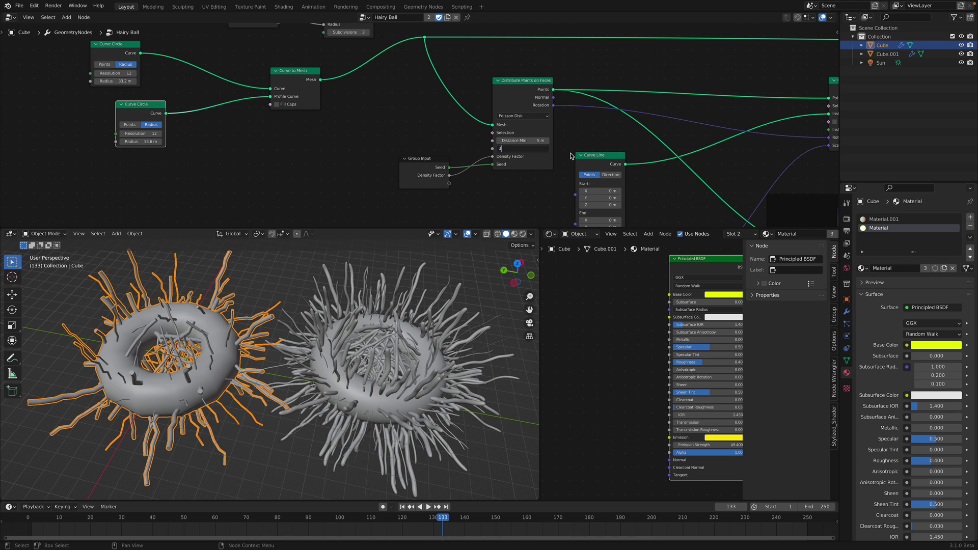
pyautogui.write('3')
pyautogui.press('Return')
pyautogui.click(538, 141)
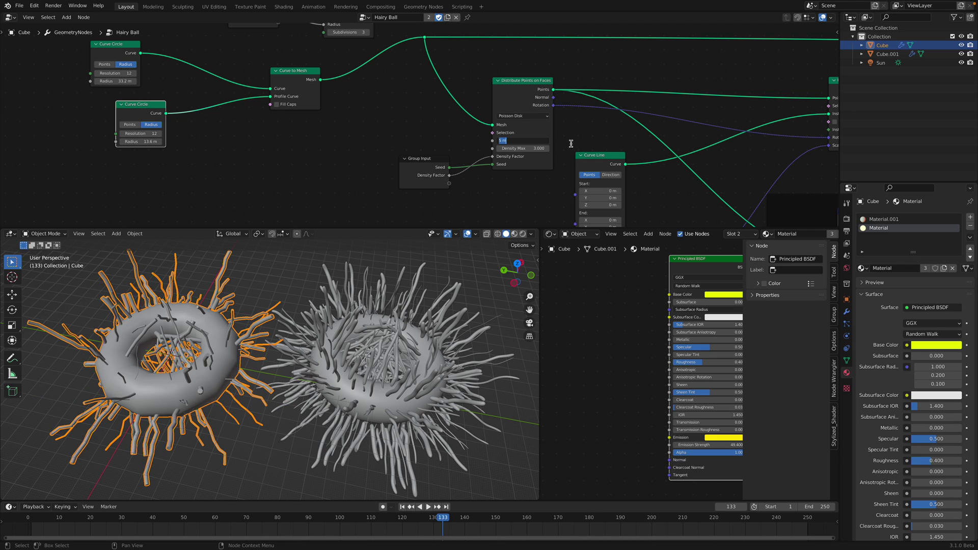
pyautogui.write('3')
pyautogui.press('Return')
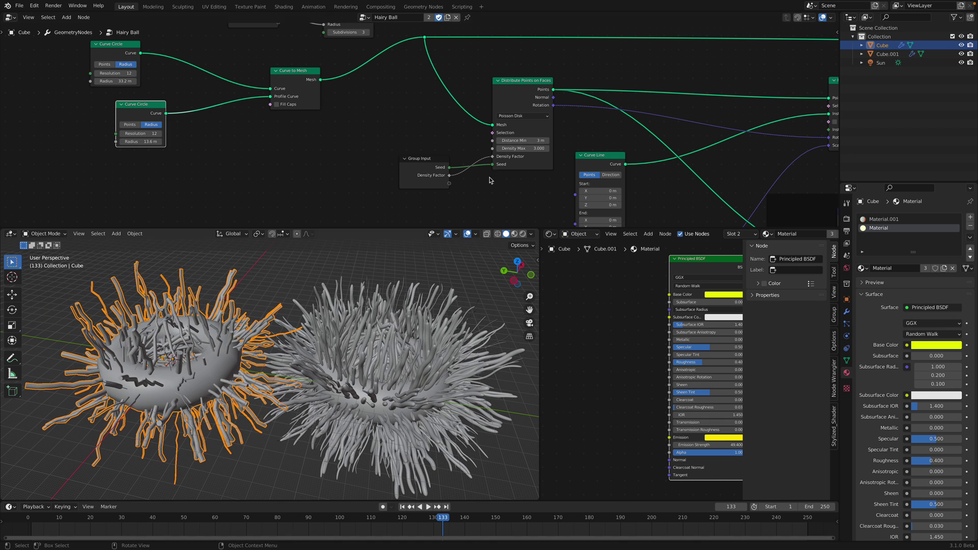
pyautogui.click(528, 141)
pyautogui.write('1')
pyautogui.press('Return')
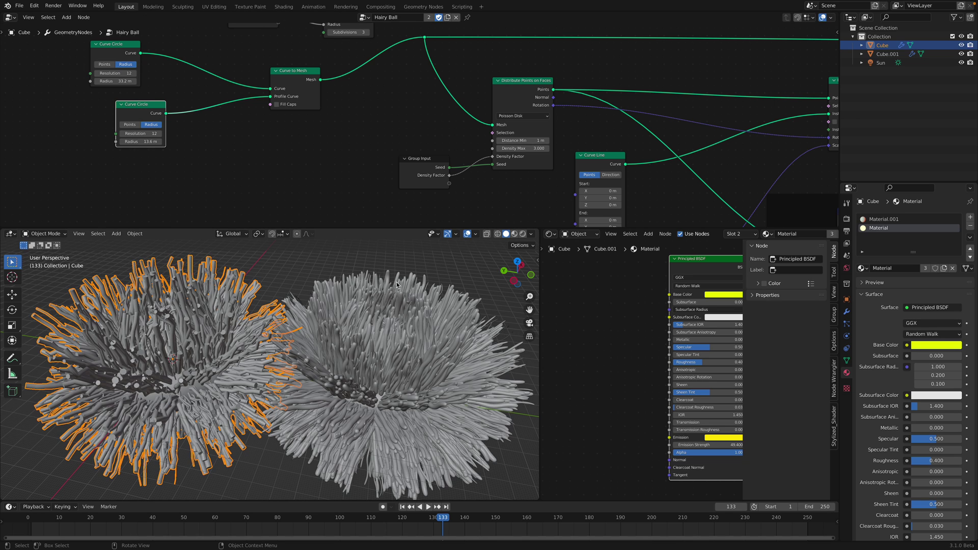
# - Preview both hairy torus objects in rendered shading and return to solid shading
pyautogui.click(523, 234)
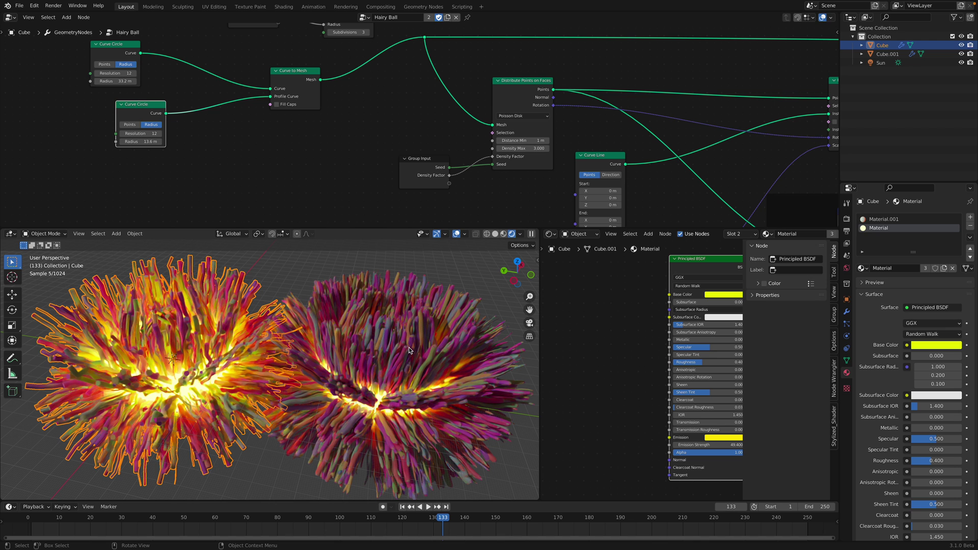
pyautogui.click(494, 234)
pyautogui.moveTo(417, 340); pyautogui.dragTo(354, 393, button='middle')
# - Delete the original Cube object and clear the location of the remaining Cube.001 object
pyautogui.click(354, 390)
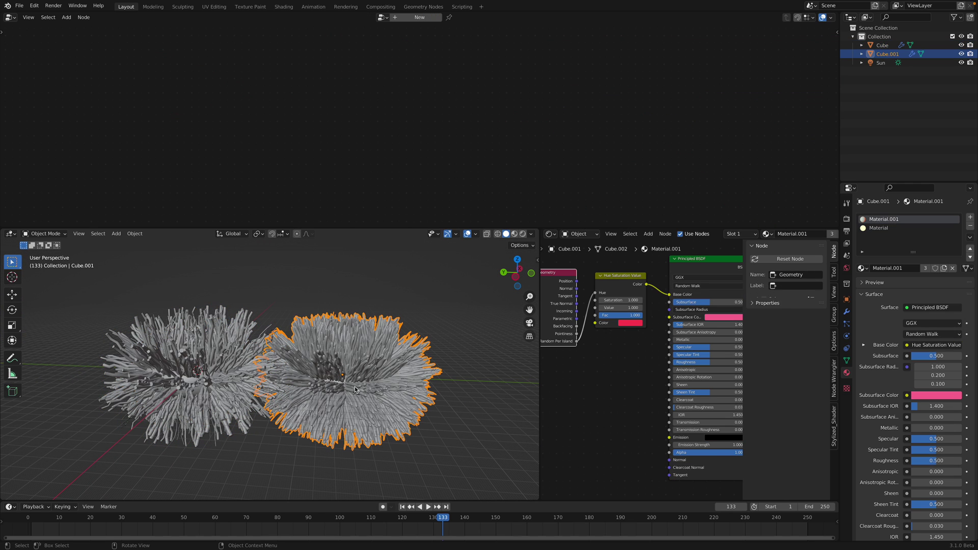
pyautogui.click(238, 358)
pyautogui.press('Delete')
pyautogui.moveTo(343, 348); pyautogui.dragTo(355, 379, button='middle')
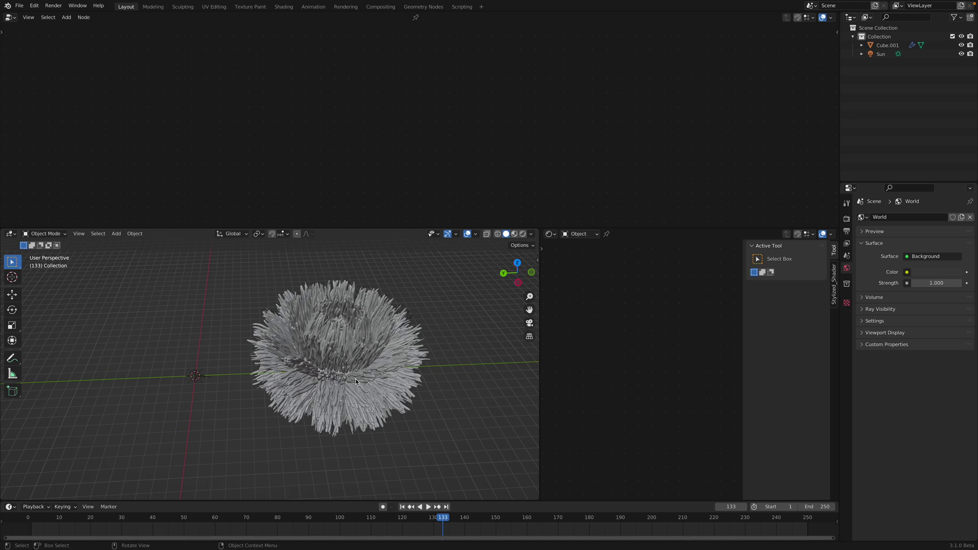
pyautogui.click(355, 380)
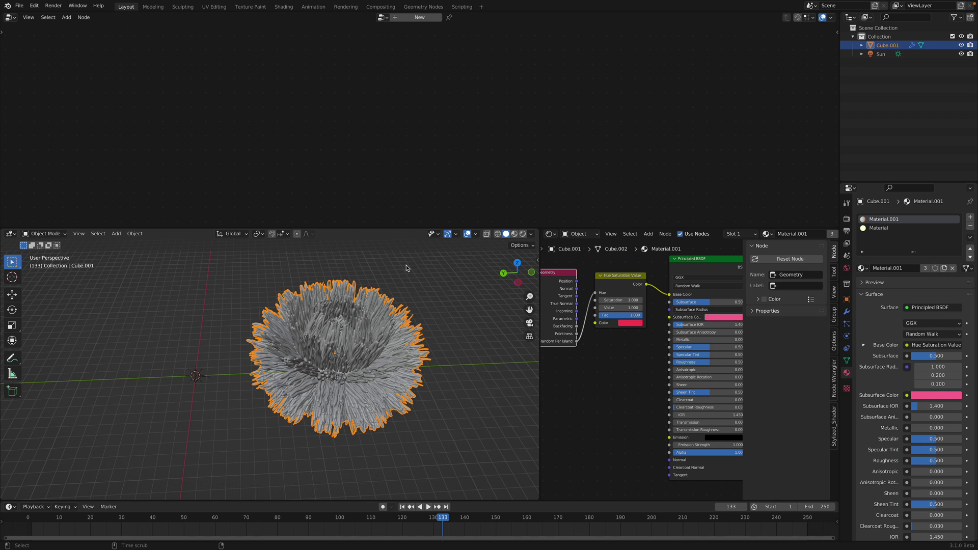
pyautogui.hotkey('alt', 'g')
pyautogui.moveTo(405, 265); pyautogui.dragTo(388, 275, button='middle')
pyautogui.scroll(6, 269, 327)
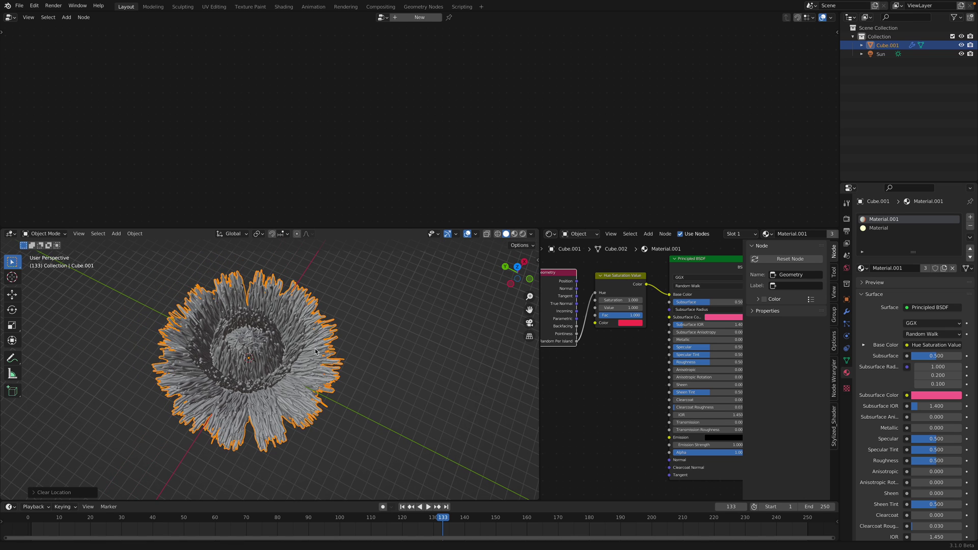
pyautogui.scroll(4, 308, 389)
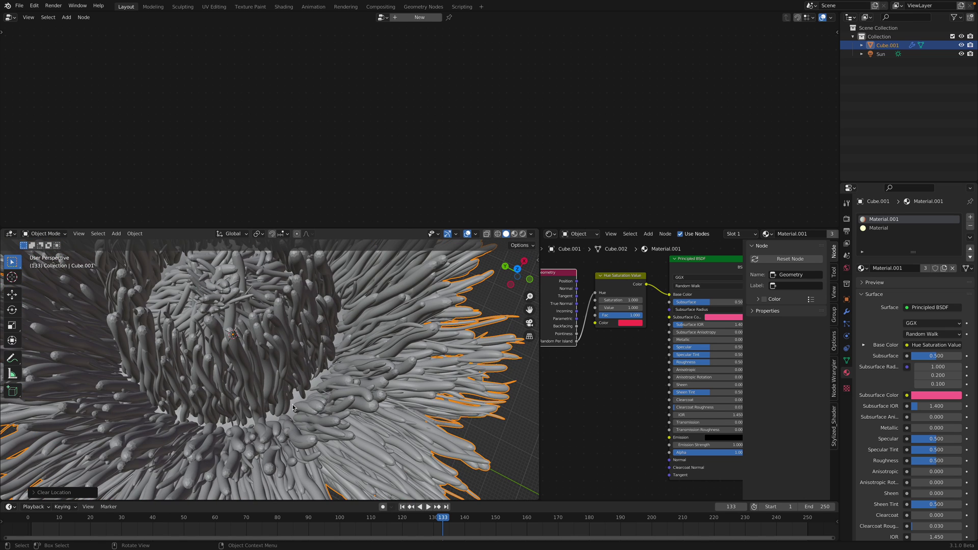
pyautogui.scroll(-8, 405, 409)
pyautogui.moveTo(359, 398); pyautogui.dragTo(357, 369, button='middle')
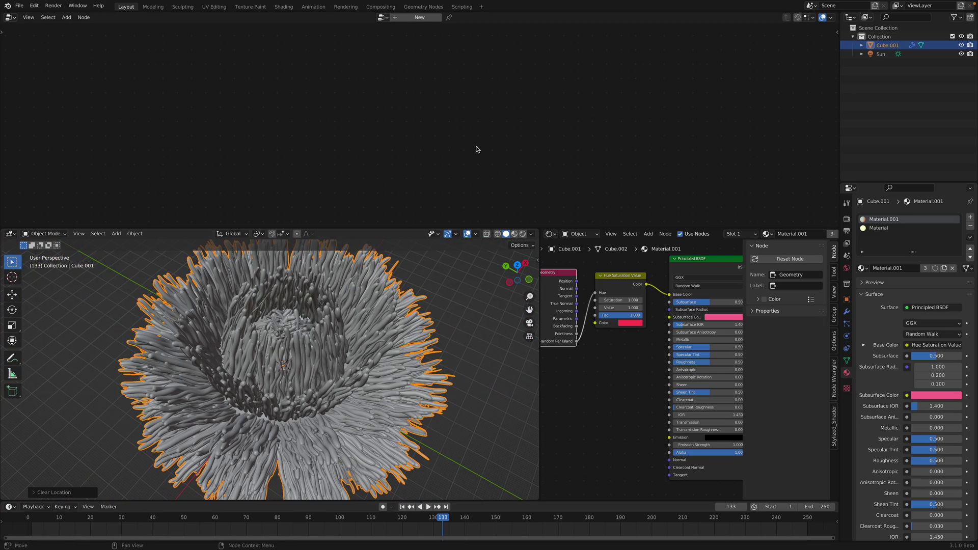
pyautogui.moveTo(602, 1)
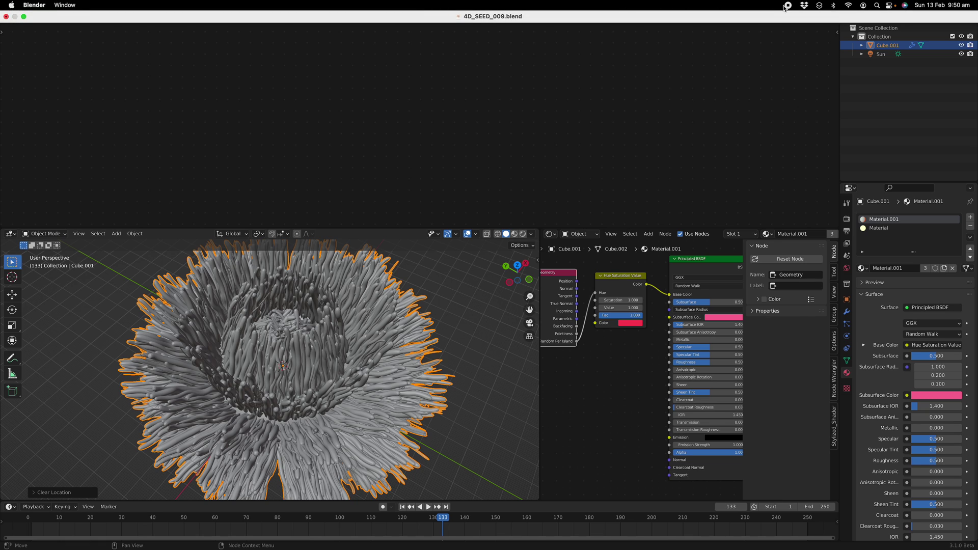